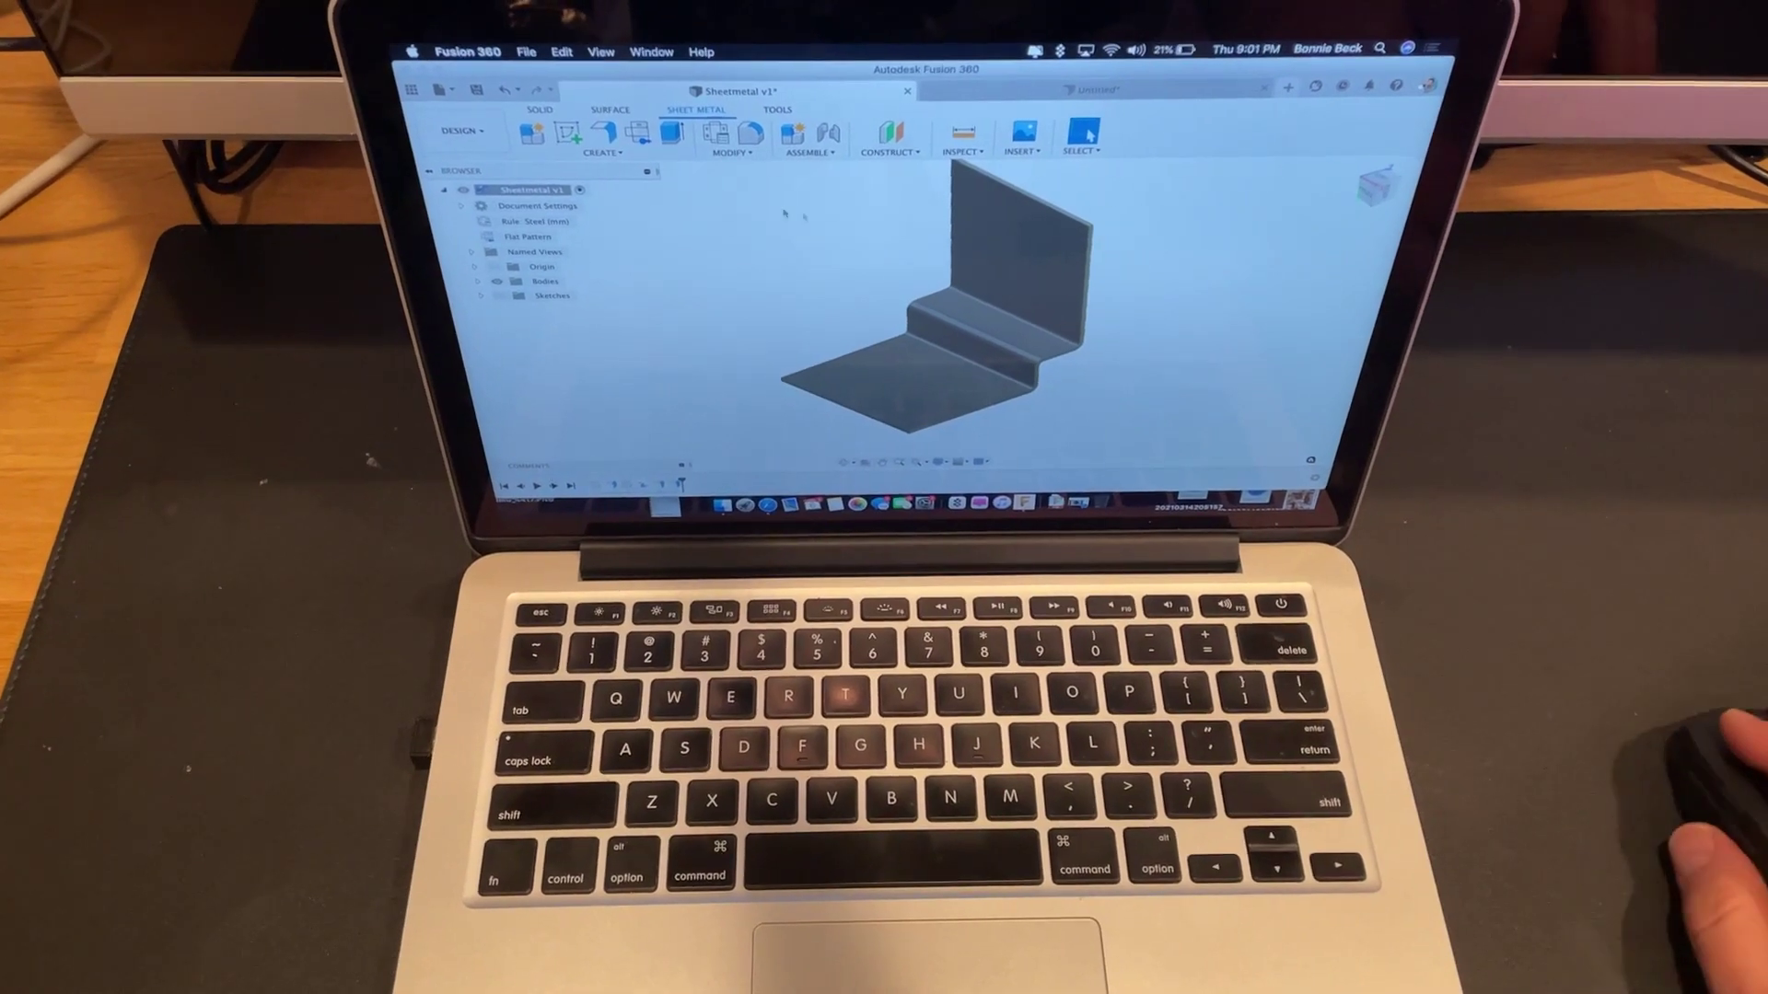
Step: Orbit the bent sheet-metal part to a more edge-on side view
click(825, 463)
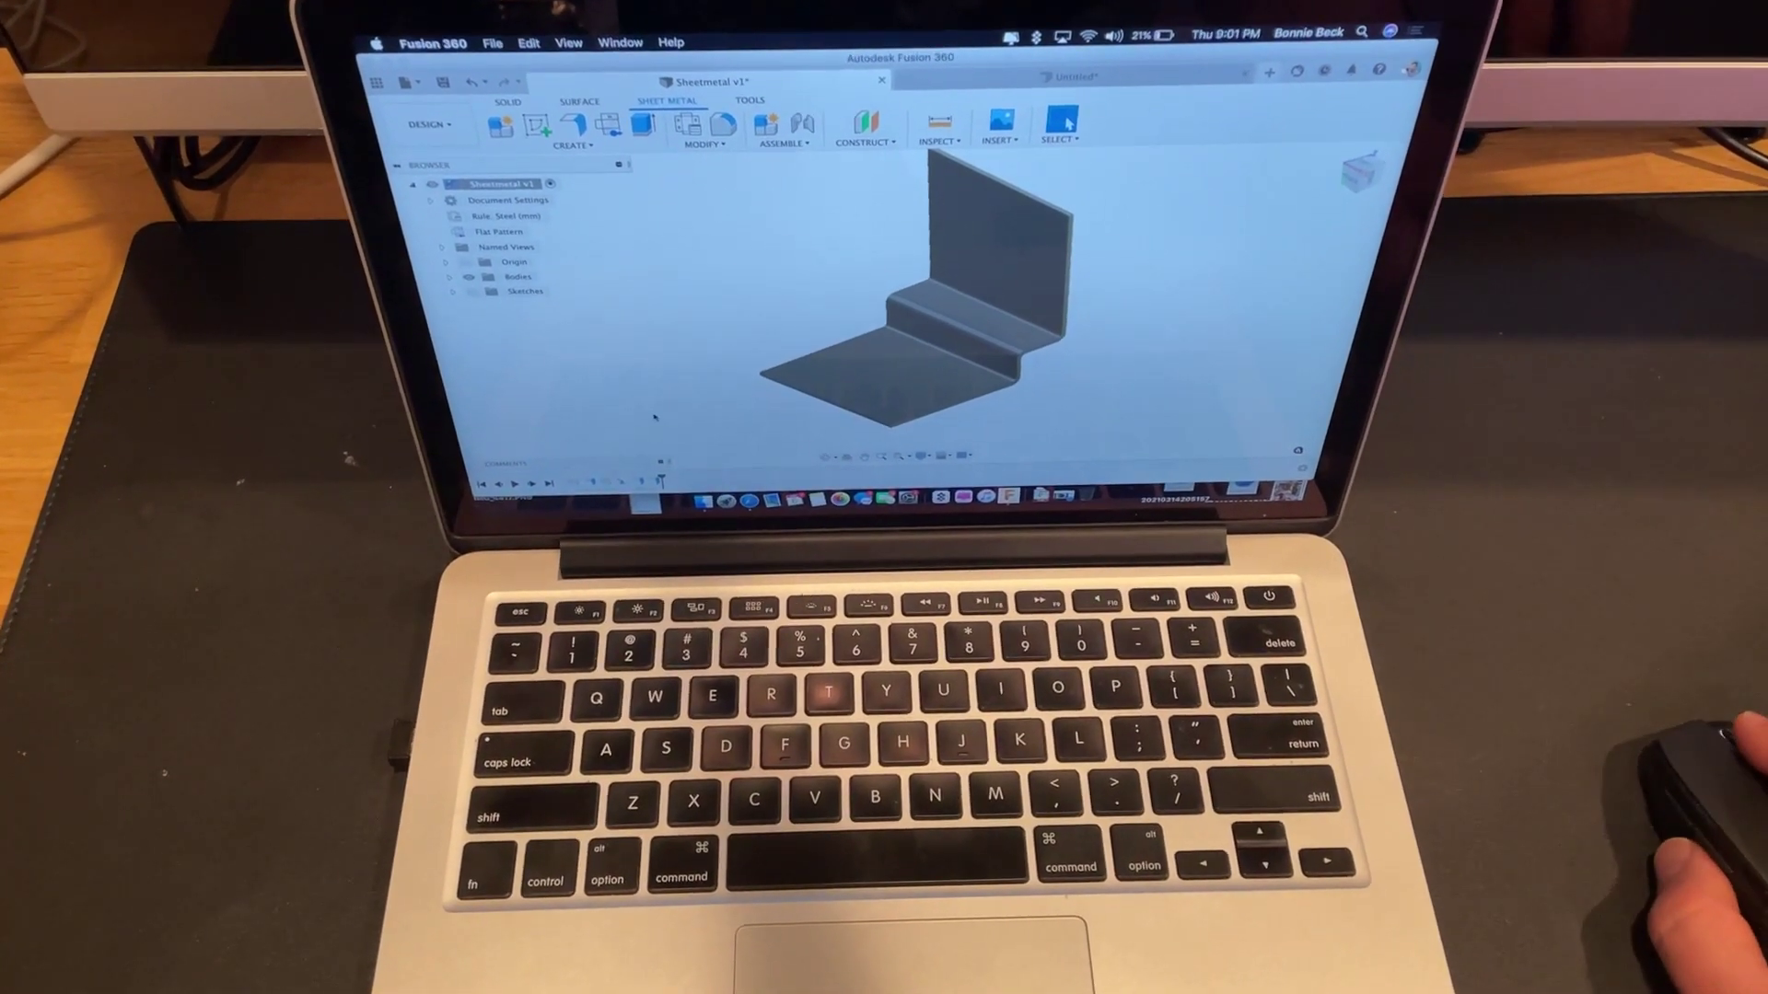
drag(792, 405, 612, 383)
key(Escape)
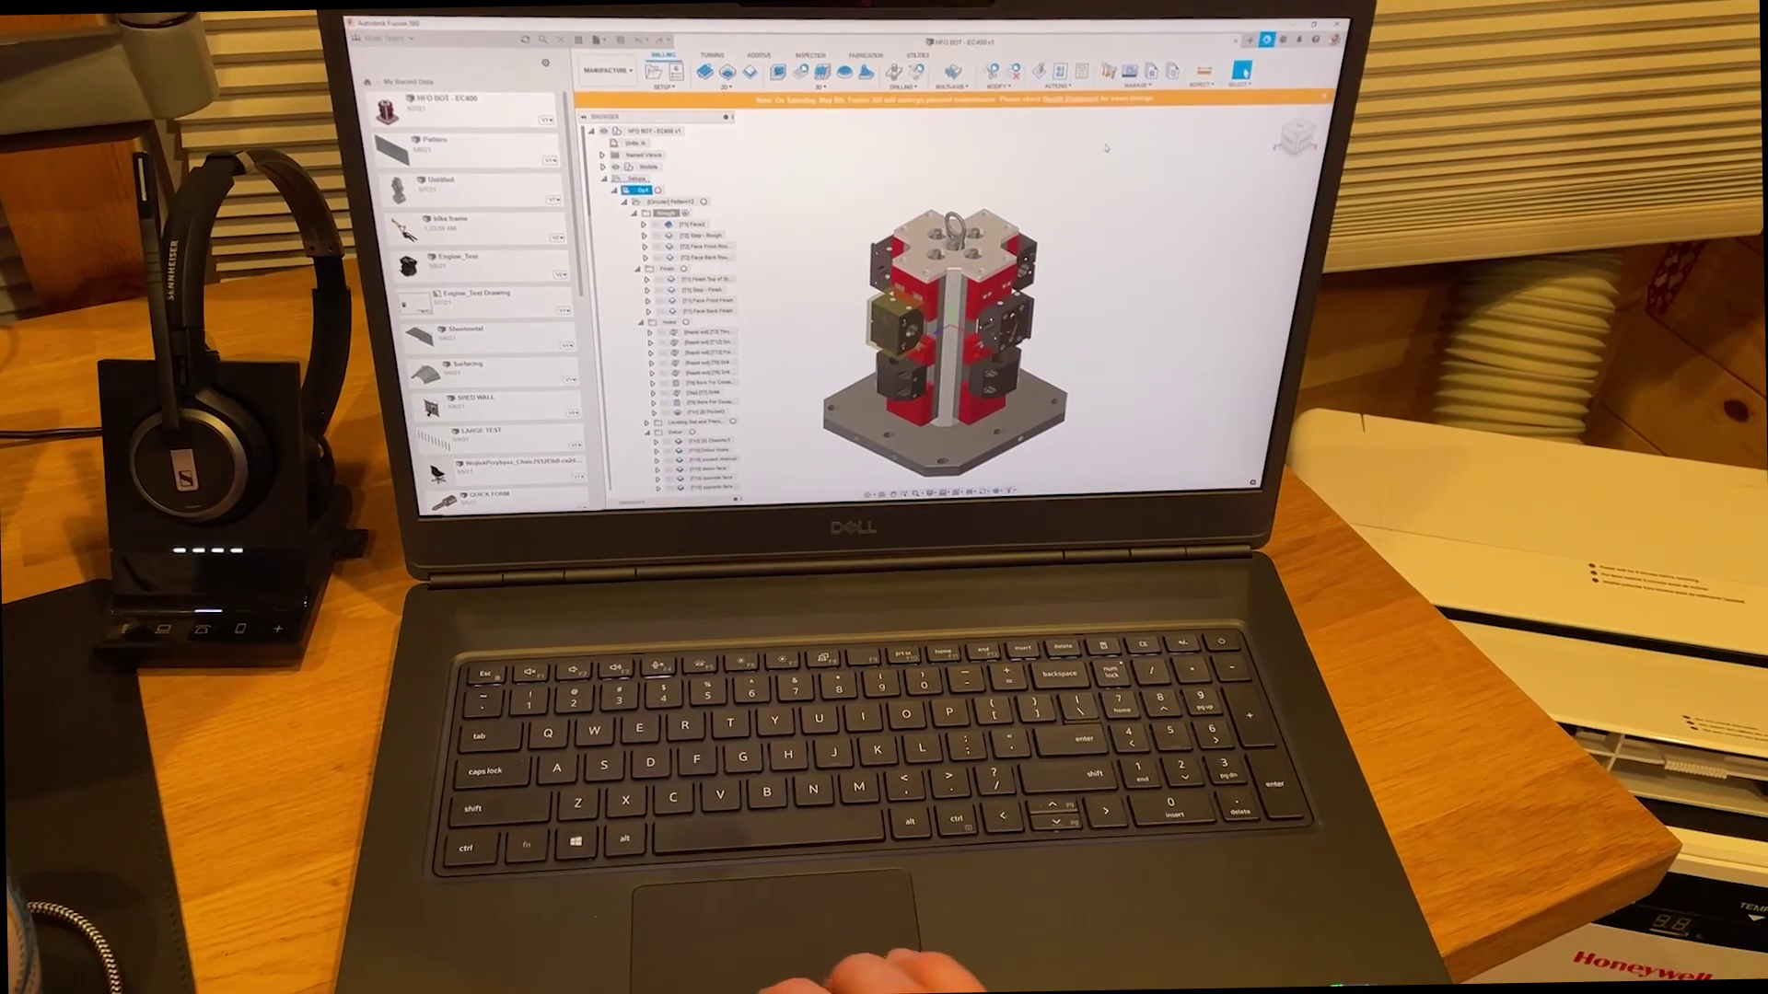
Step: Orbit the fixture tower, then show it in the isometric Home view and the Front view
shift+middle_drag(1106, 147, 1086, 120)
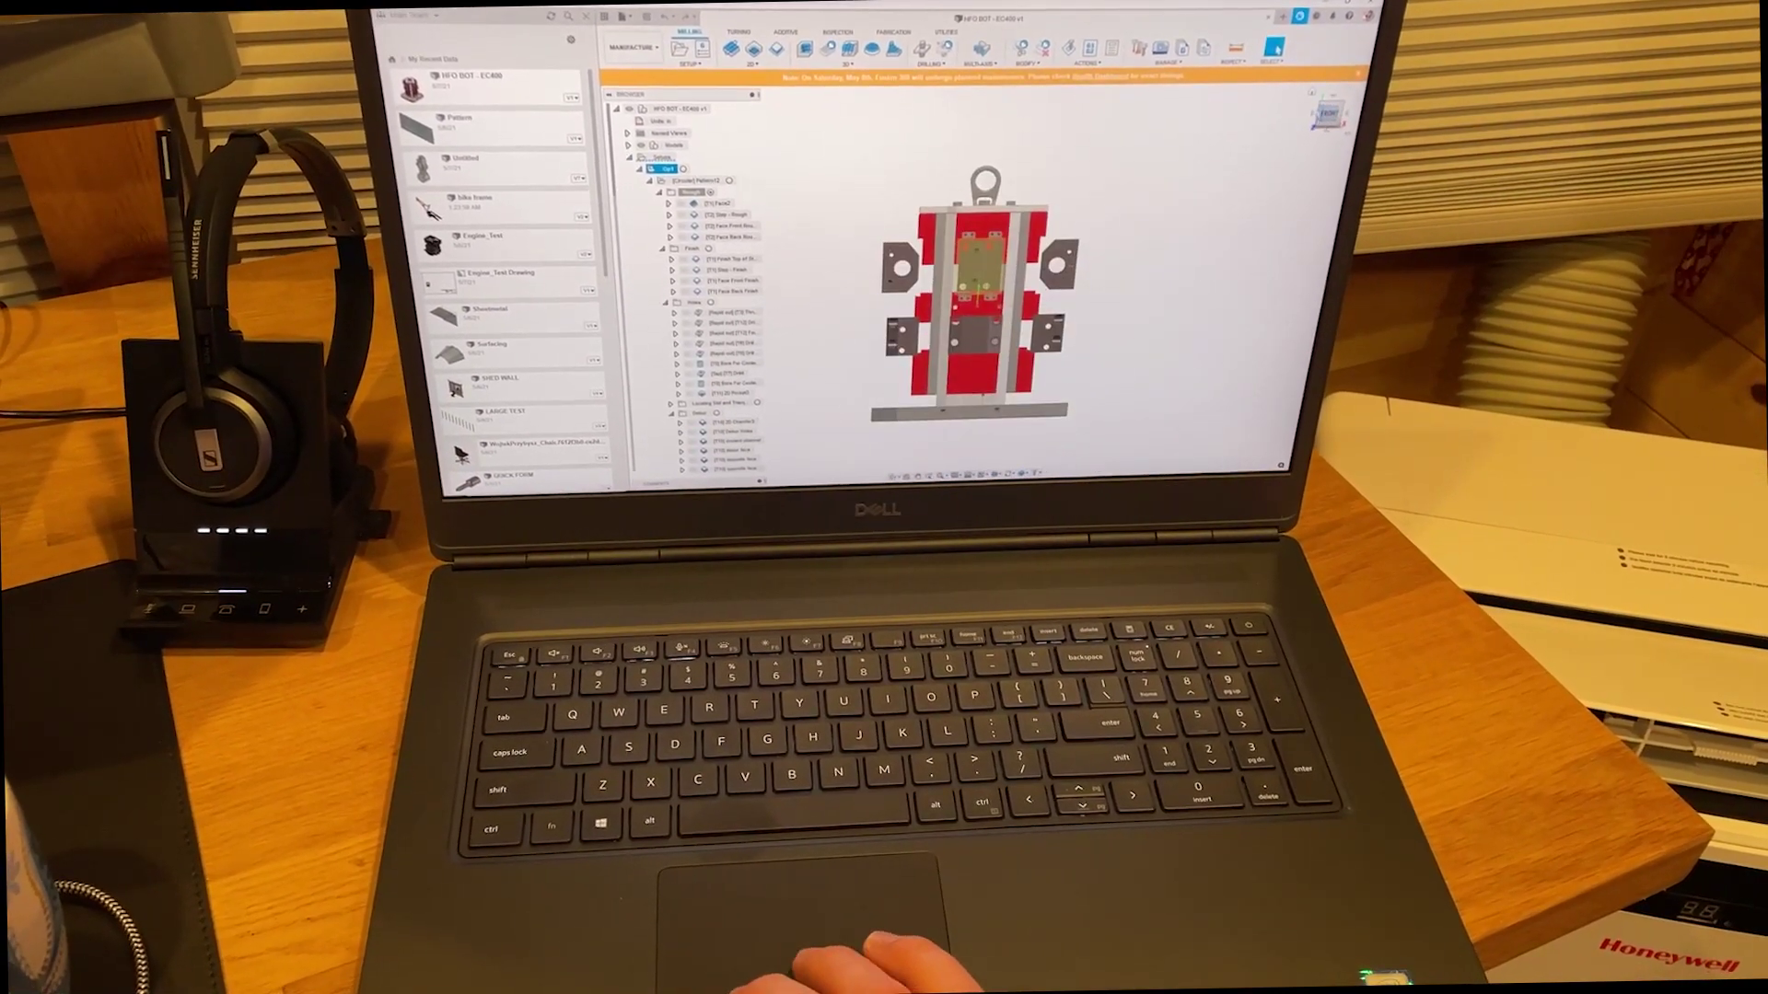
click(1312, 93)
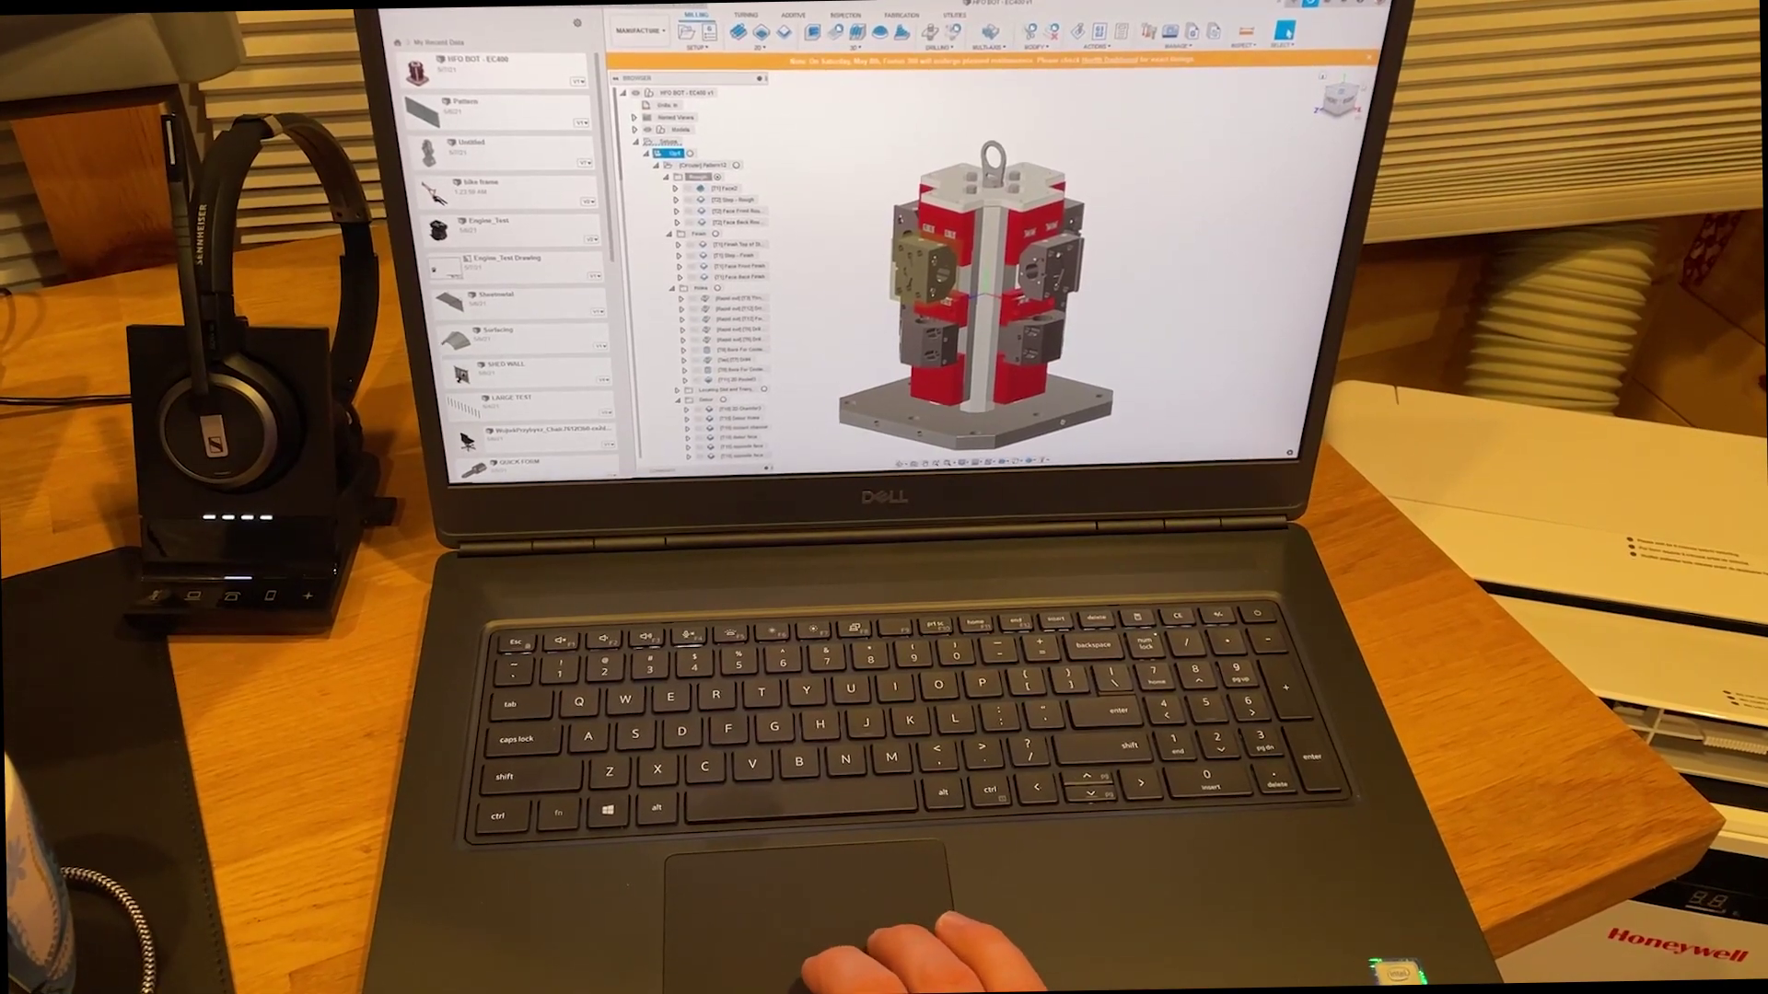
click(1356, 99)
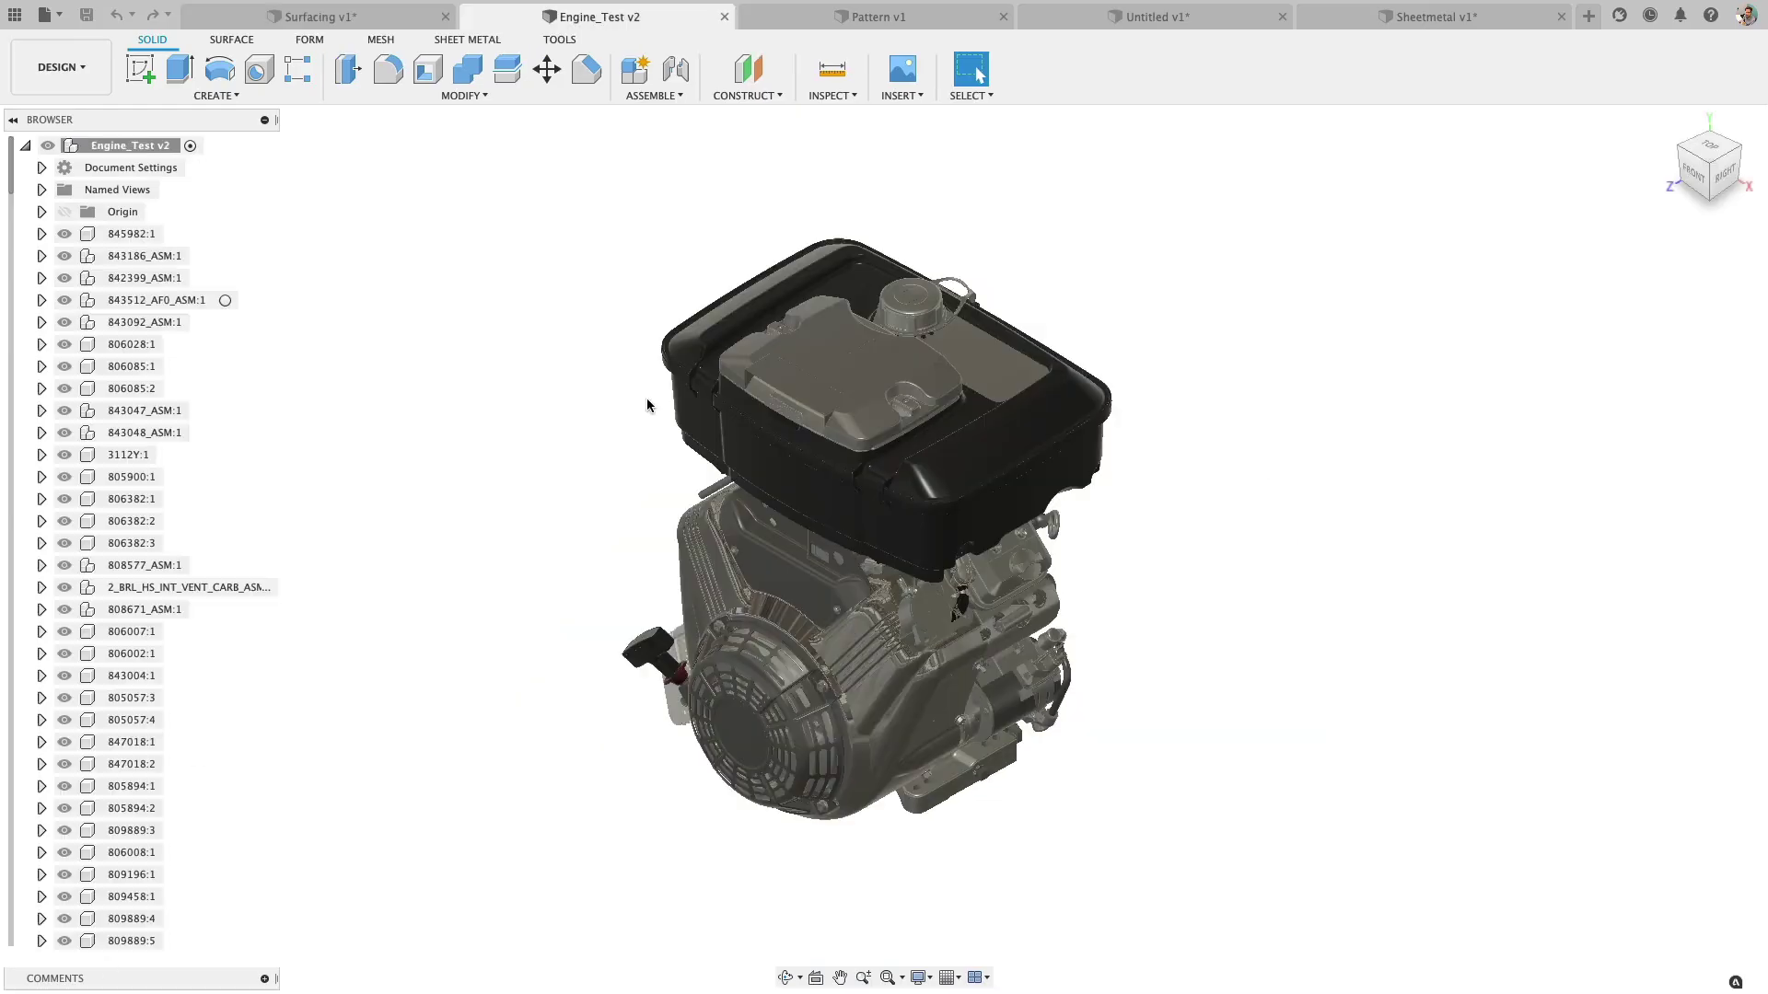
Step: Orbit the engine assembly and select the 843512_AF0_ASM:1 component
shift+middle_drag(646, 398, 576, 516)
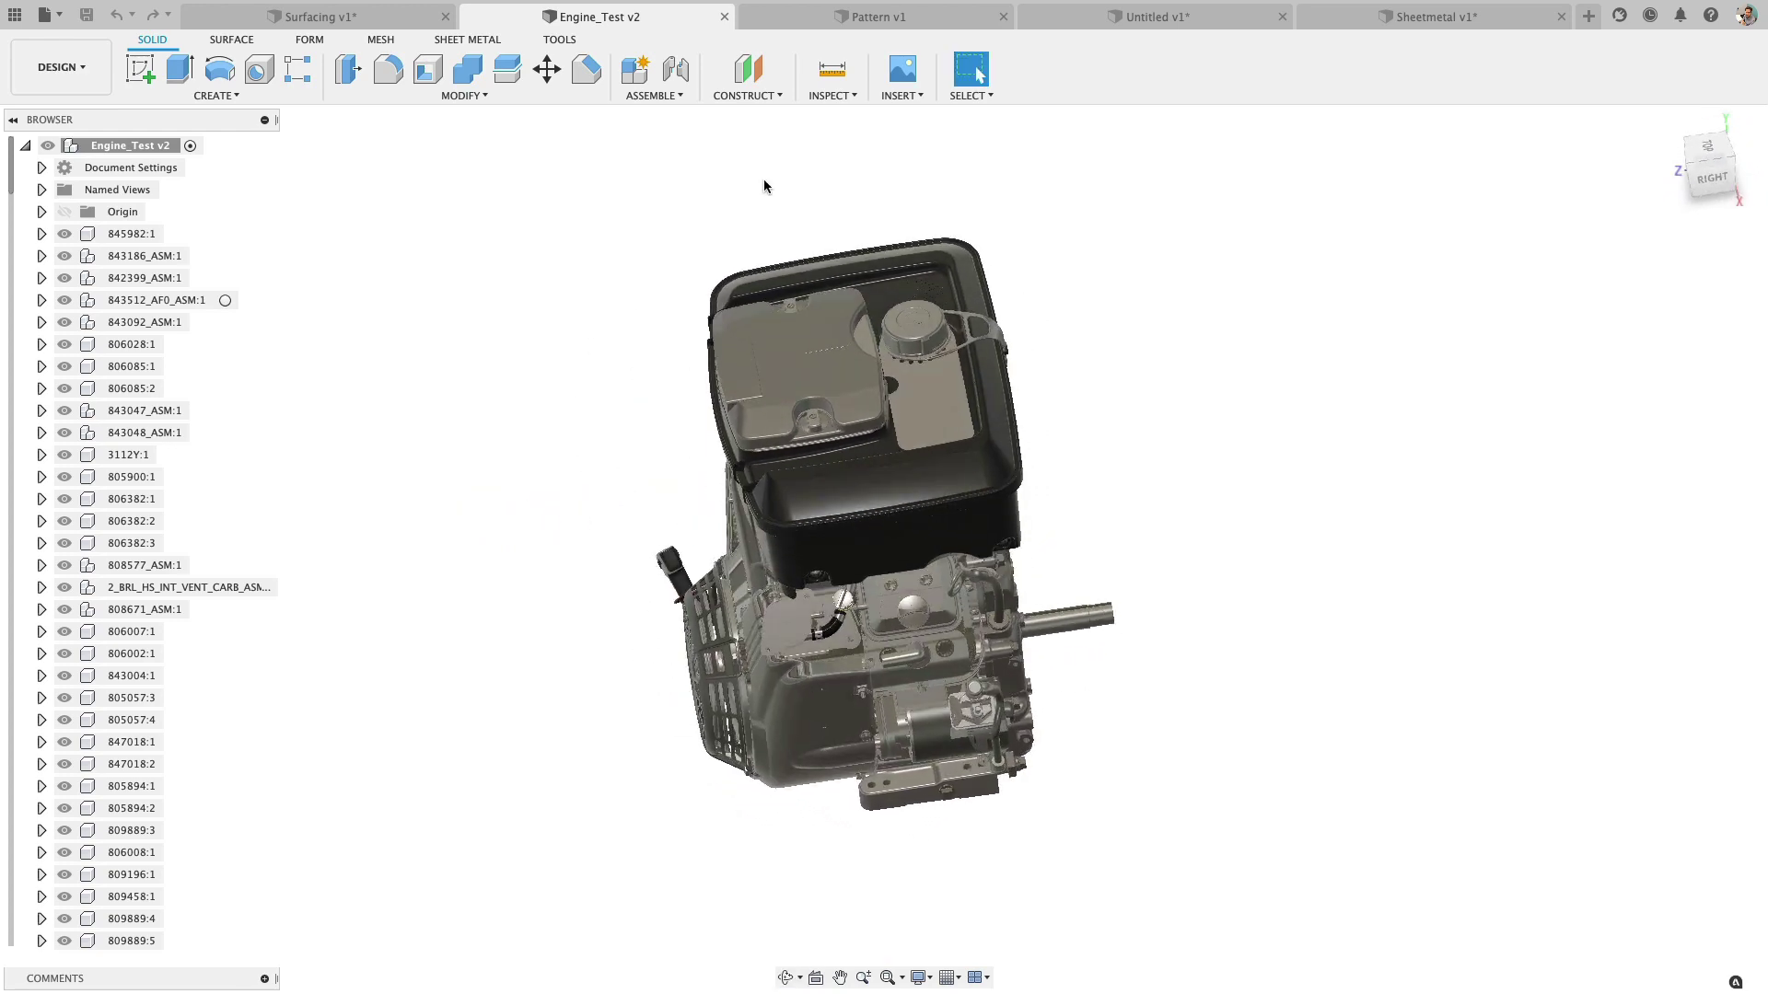
shift+middle_drag(456, 534, 423, 497)
click(175, 307)
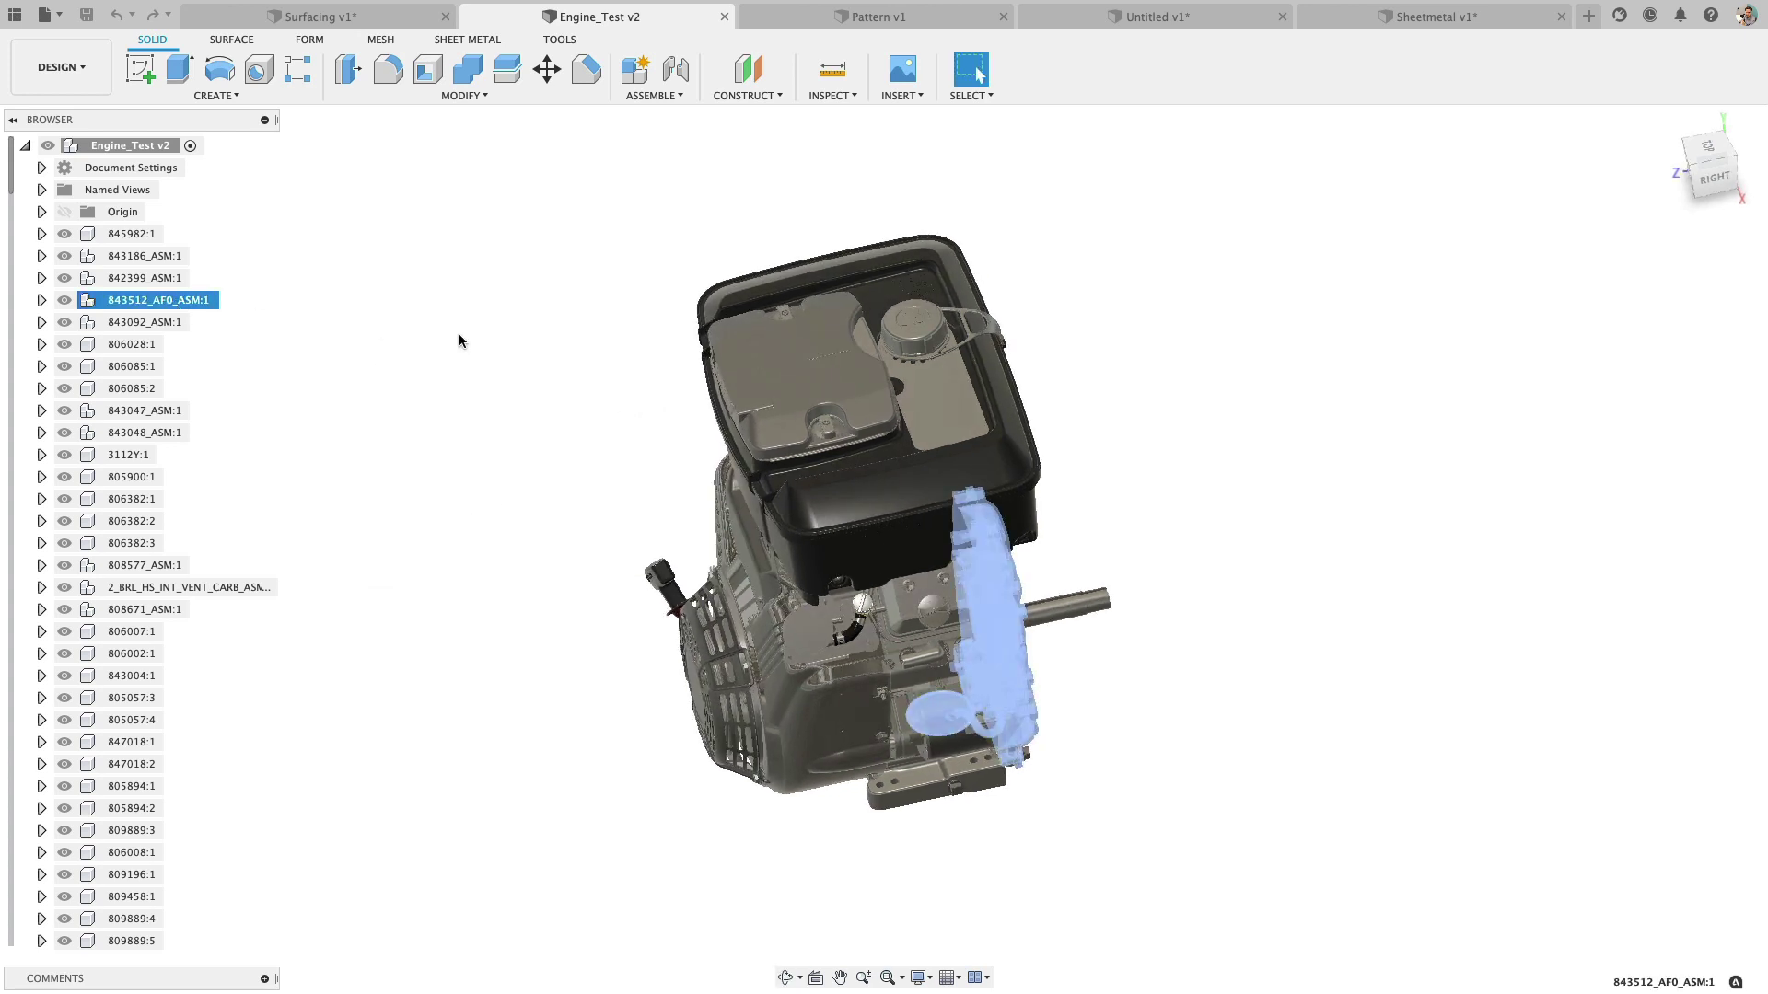
Step: Visit the Pattern v1, Untitled v1 and Sheetmetal v1 designs, orbiting the connecting rod and sheet-metal part
click(916, 22)
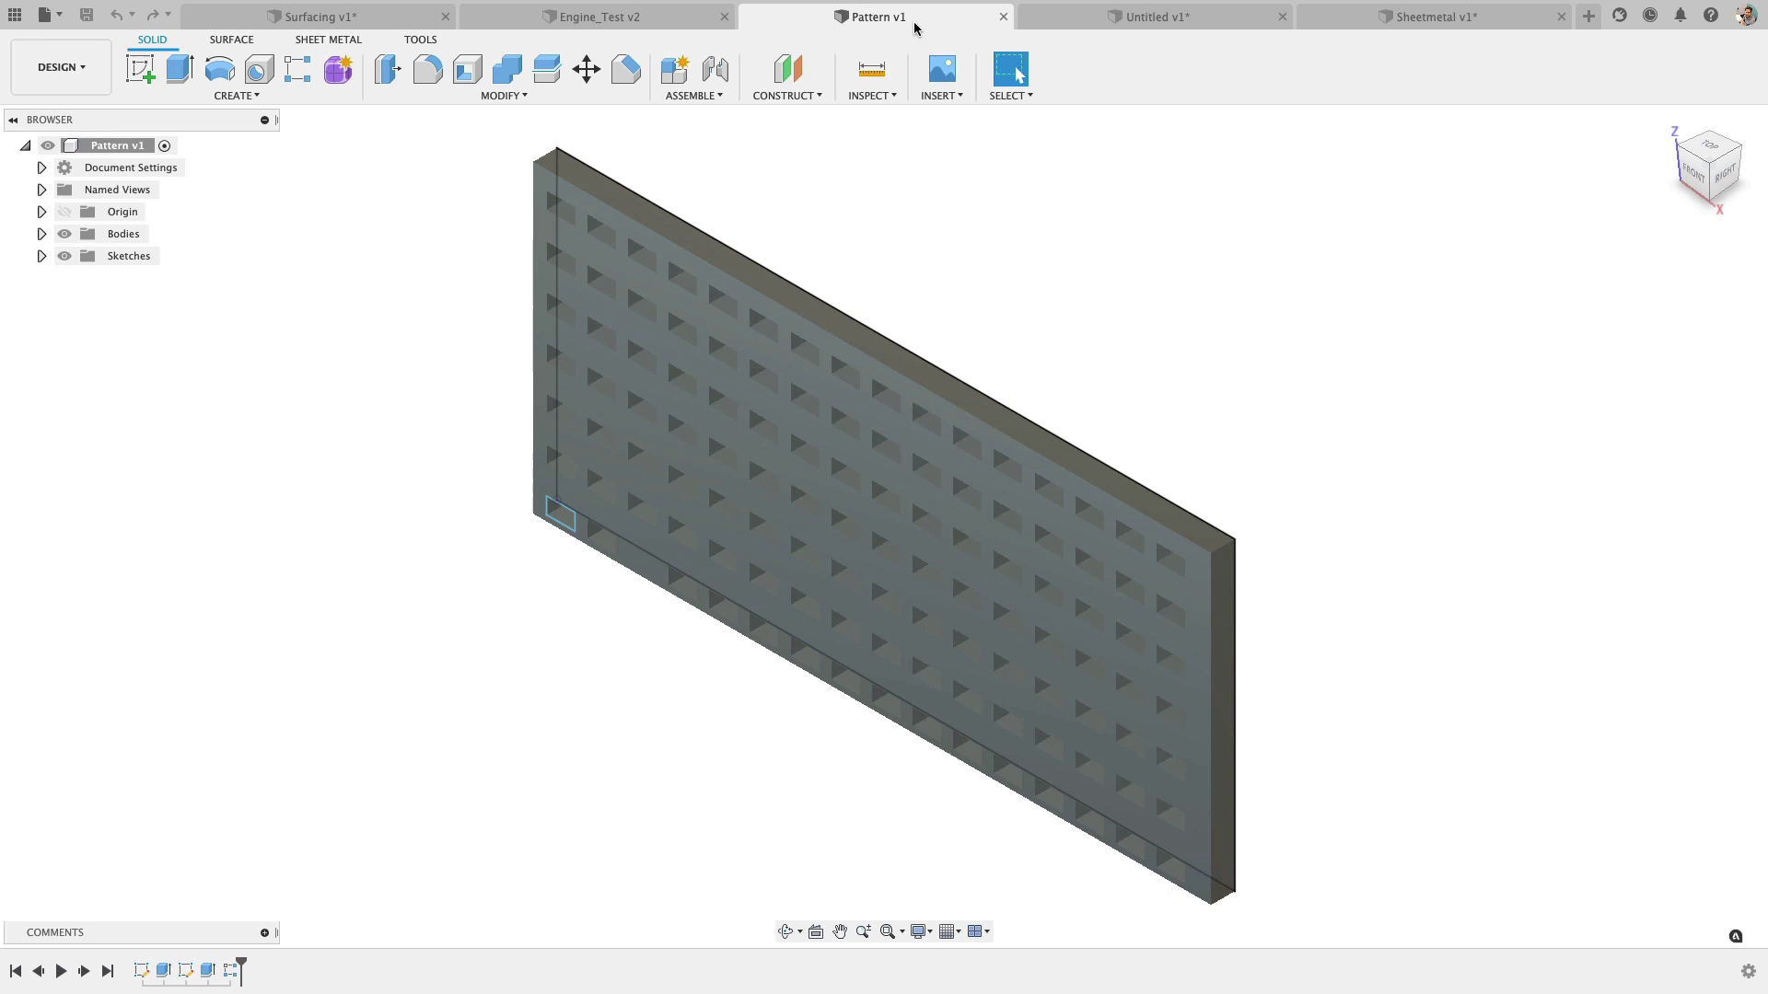
click(1119, 18)
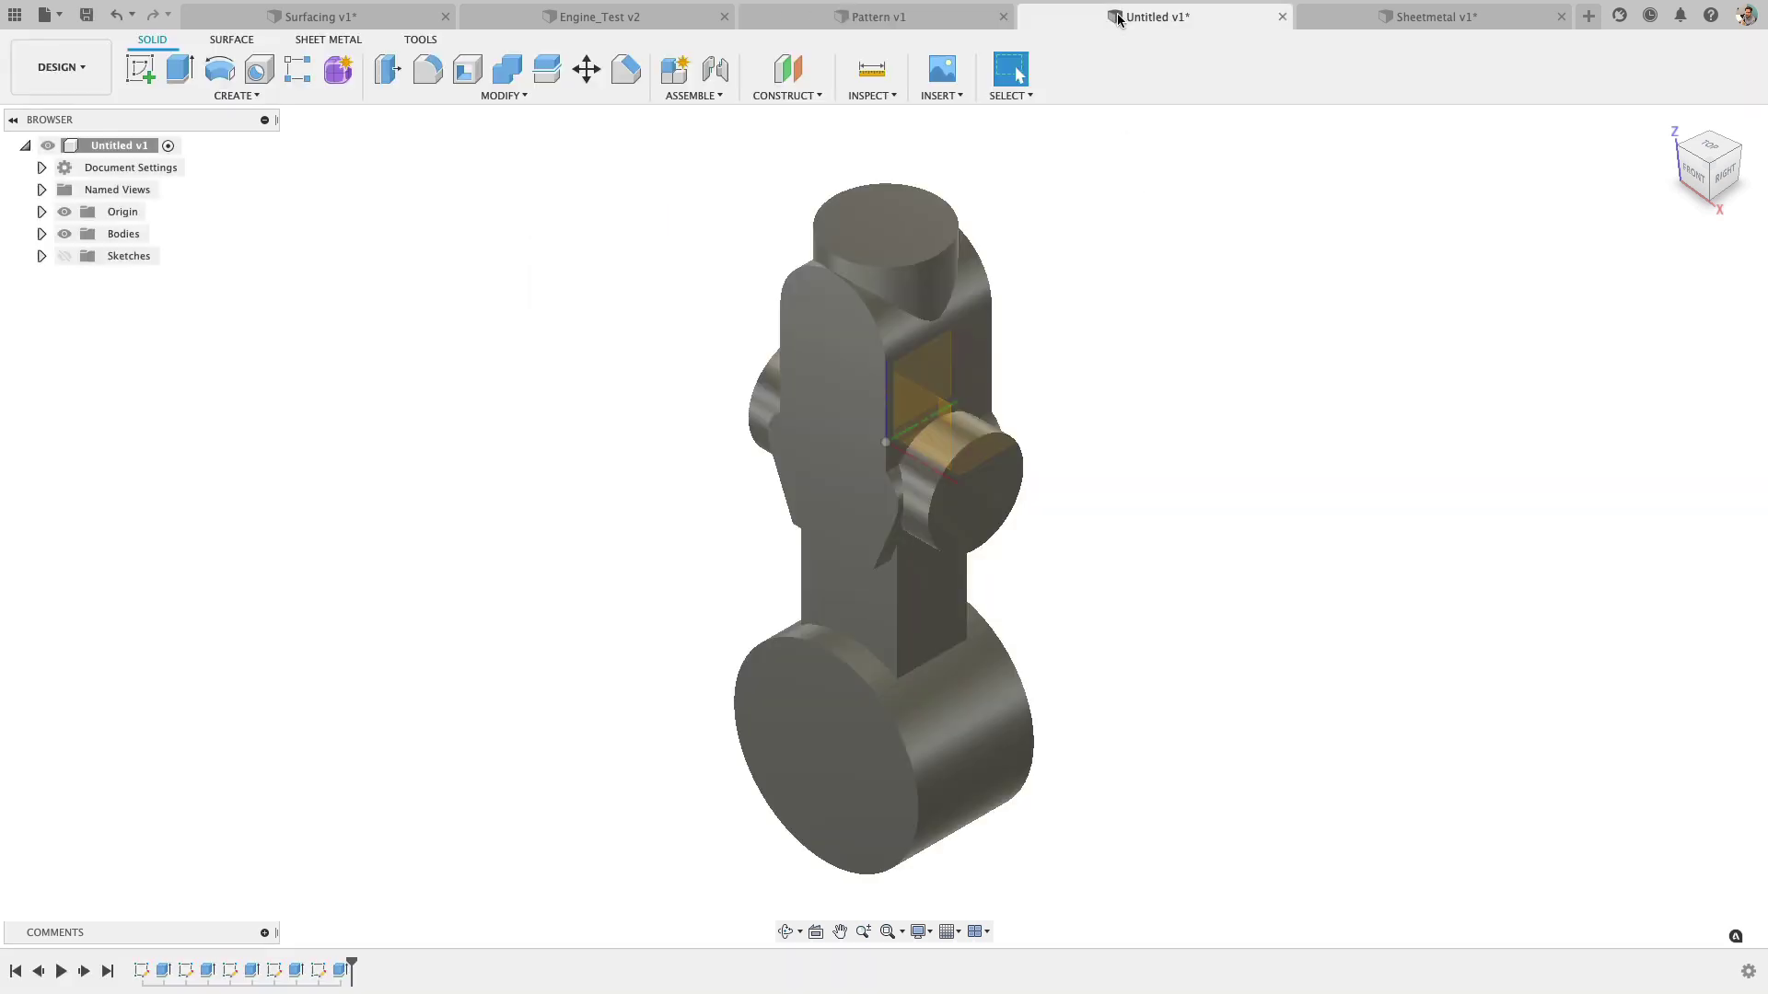
shift+middle_drag(1065, 295, 1097, 268)
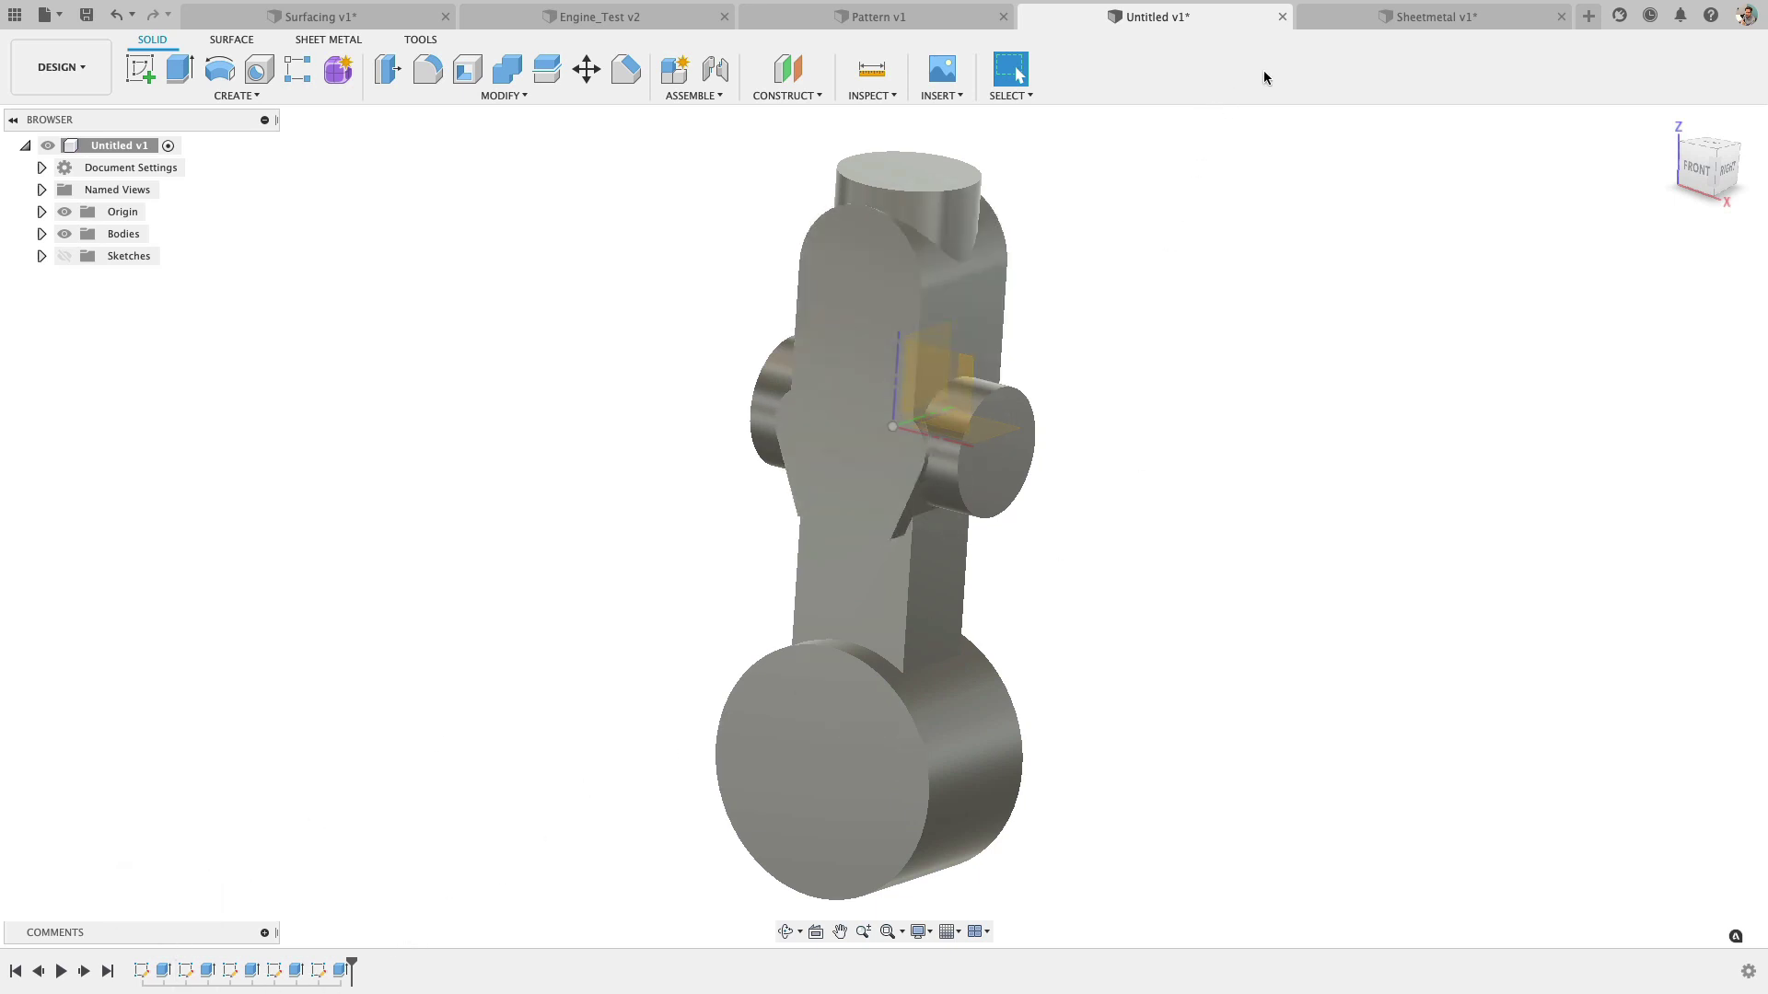
click(1335, 20)
mouse_move(709, 412)
shift+middle_down()
mouse_move(718, 390)
mouse_move(689, 390)
mouse_move(710, 383)
shift+middle_up()
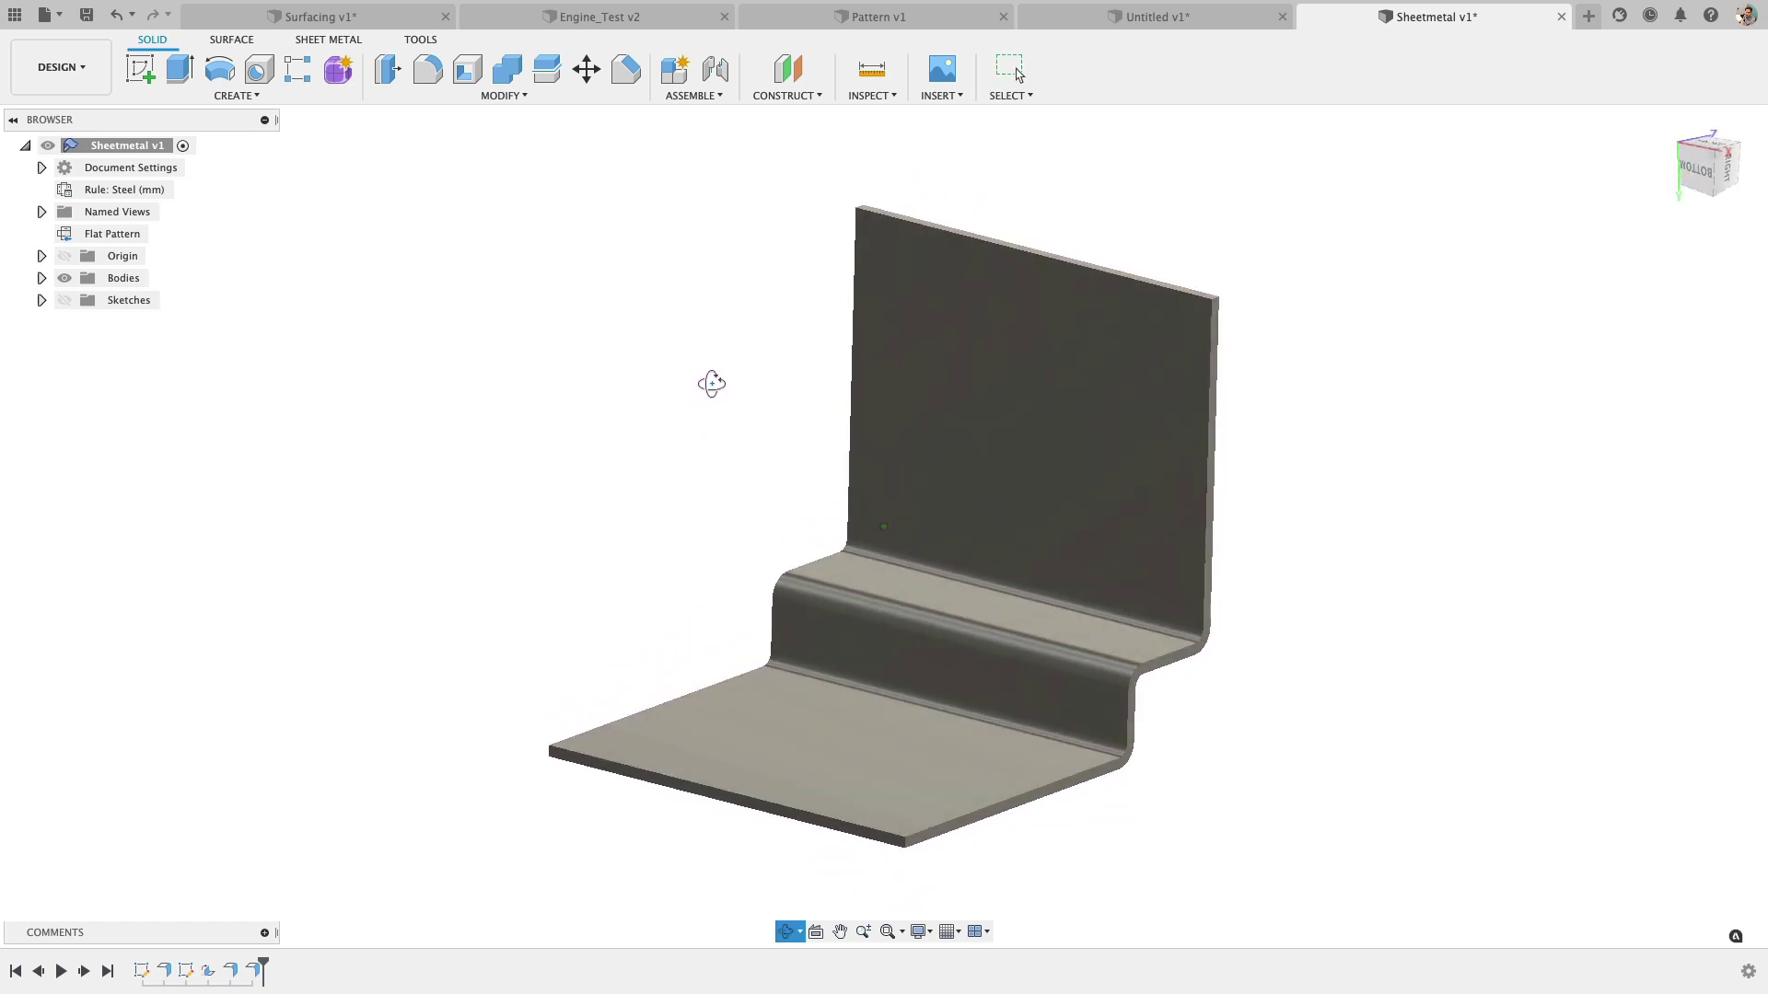
Step: Return to the Engine_Test v2 assembly, orbit it, and clear the selection
click(601, 18)
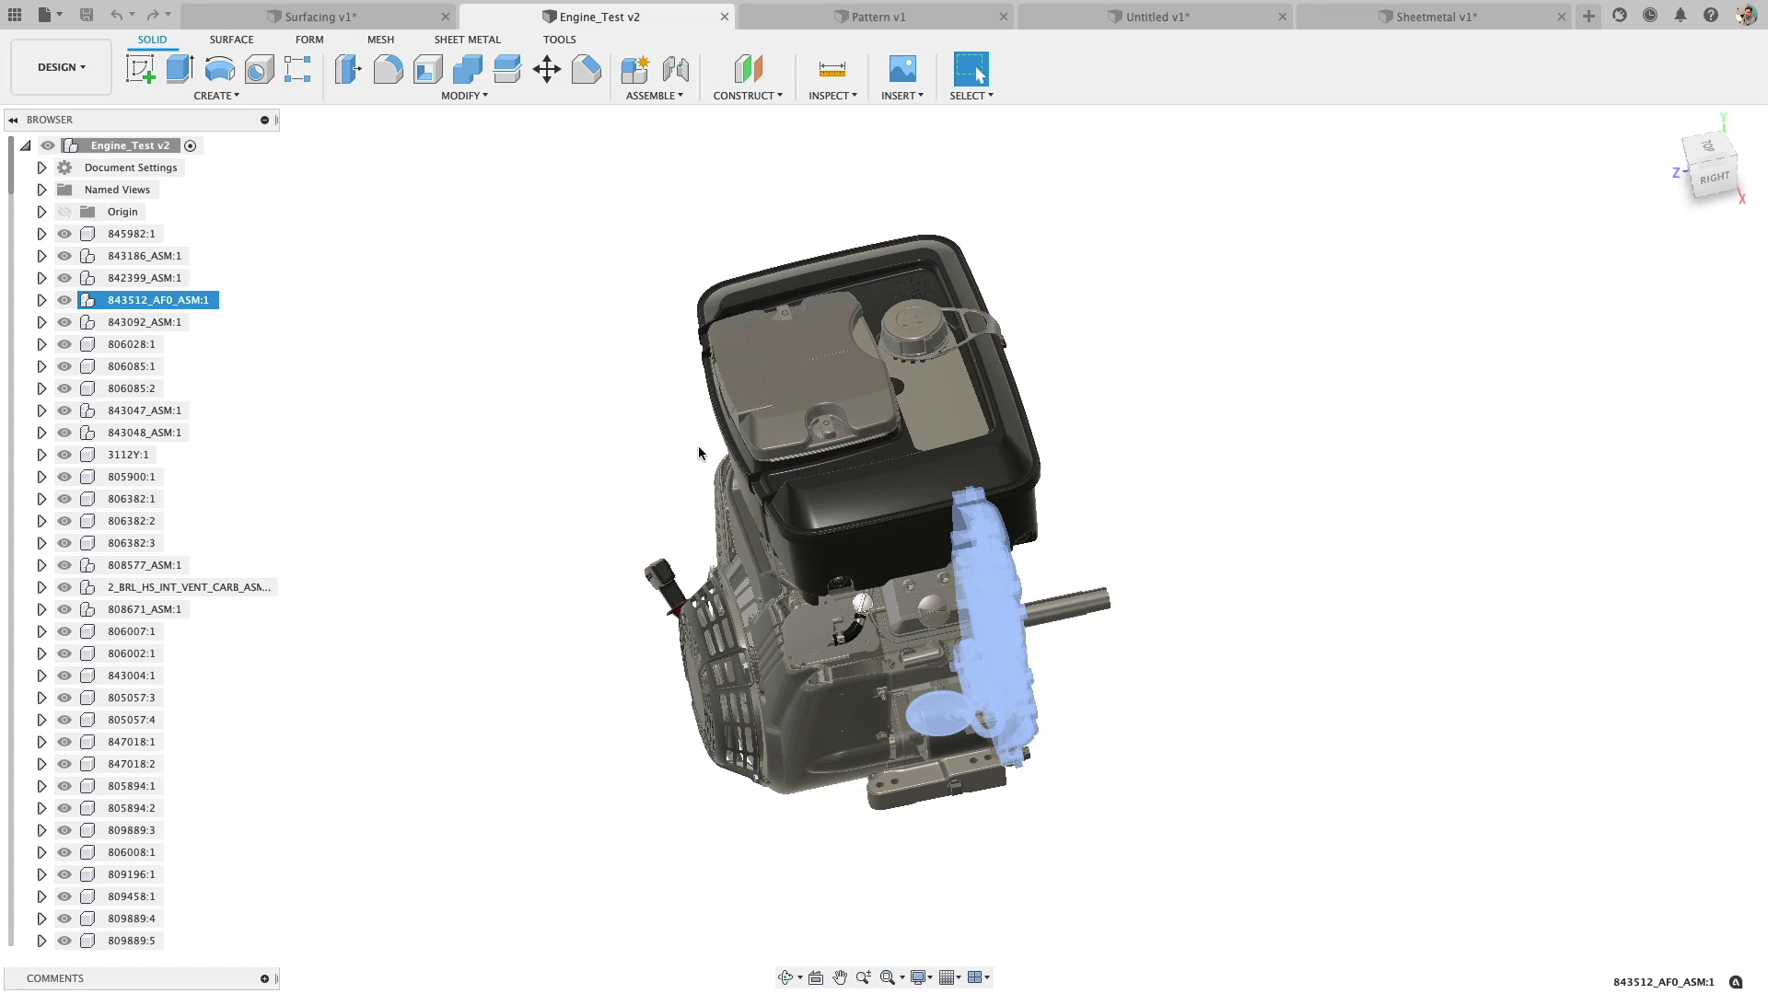
mouse_move(702, 445)
shift+middle_down()
mouse_move(689, 486)
mouse_move(683, 411)
mouse_move(691, 451)
shift+middle_up()
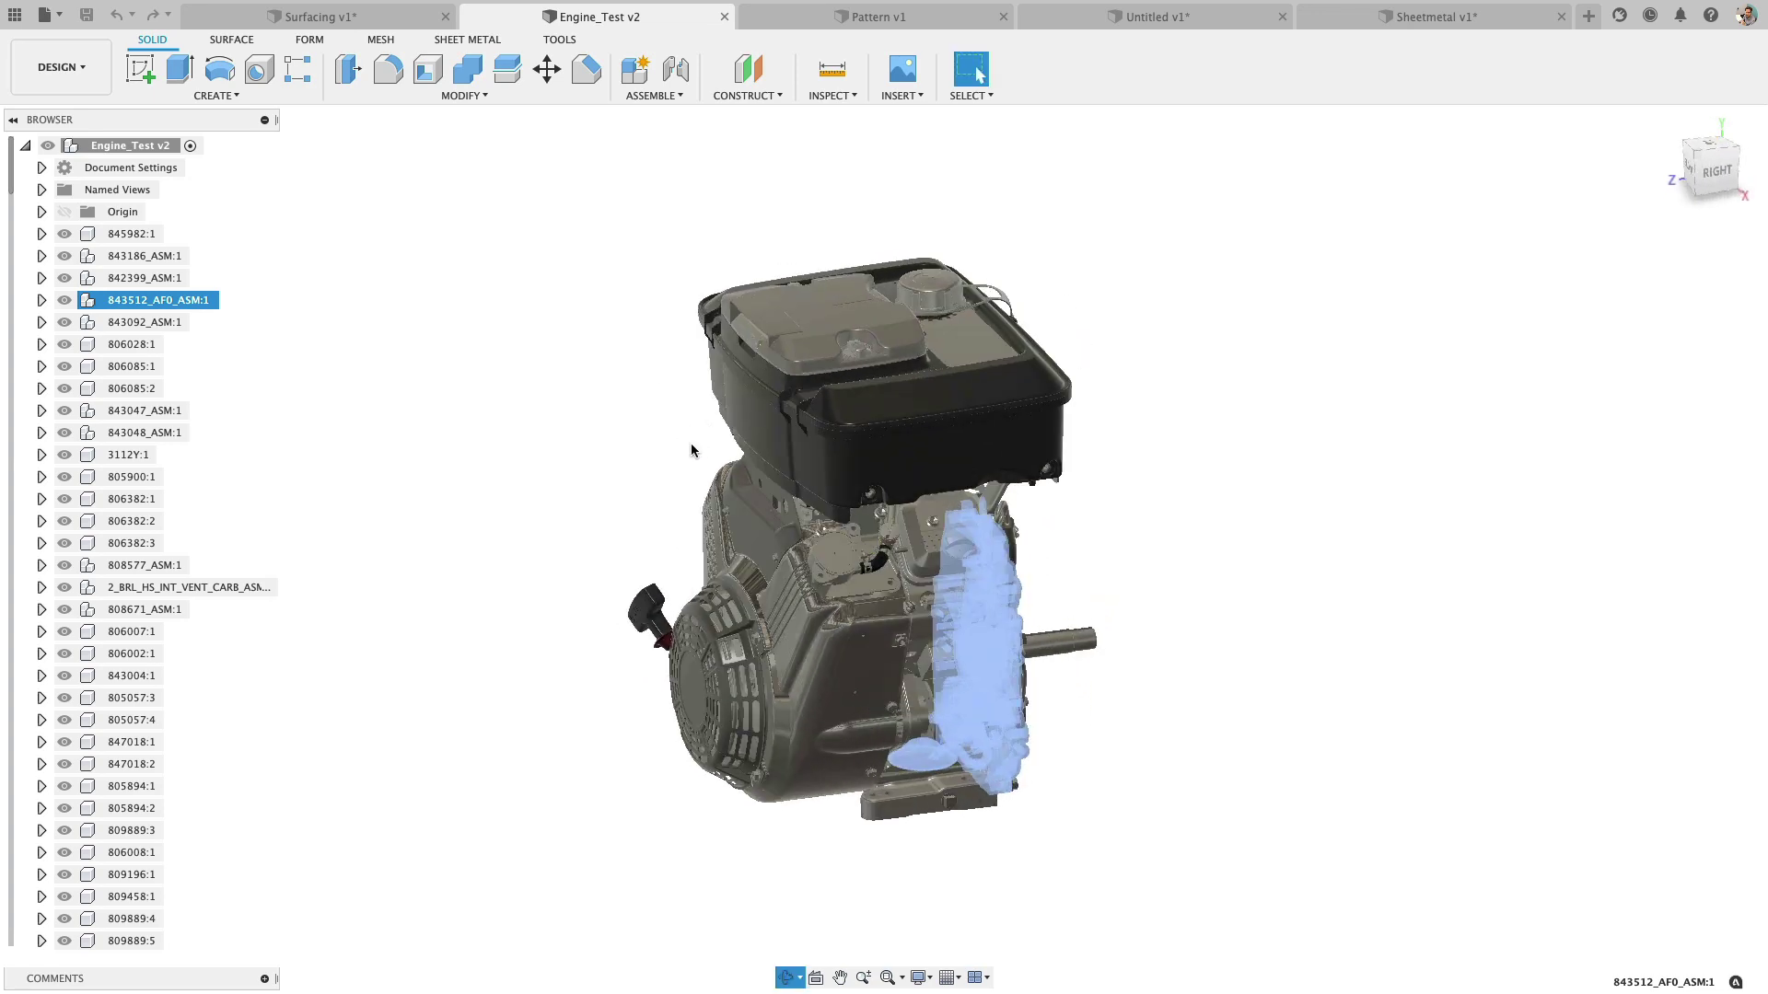
click(640, 433)
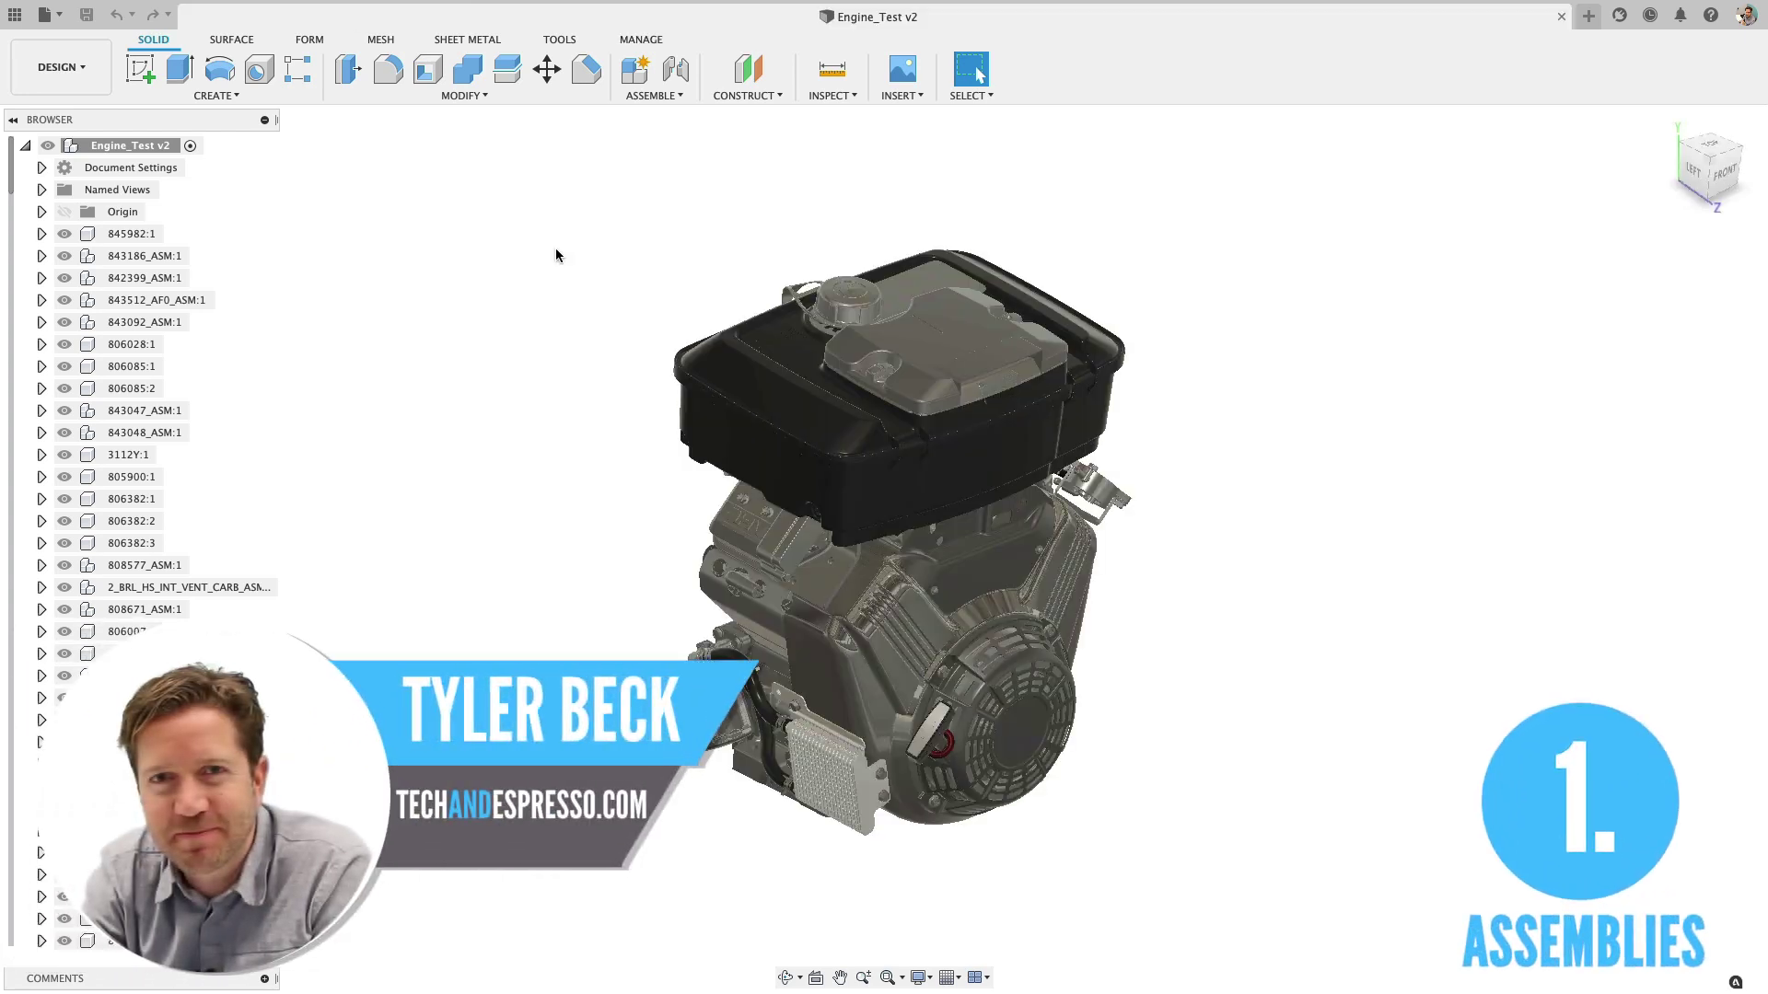
Step: Orbit the engine assembly to view its left, right, upper-right and front sides
drag(556, 247, 415, 244)
key(Escape)
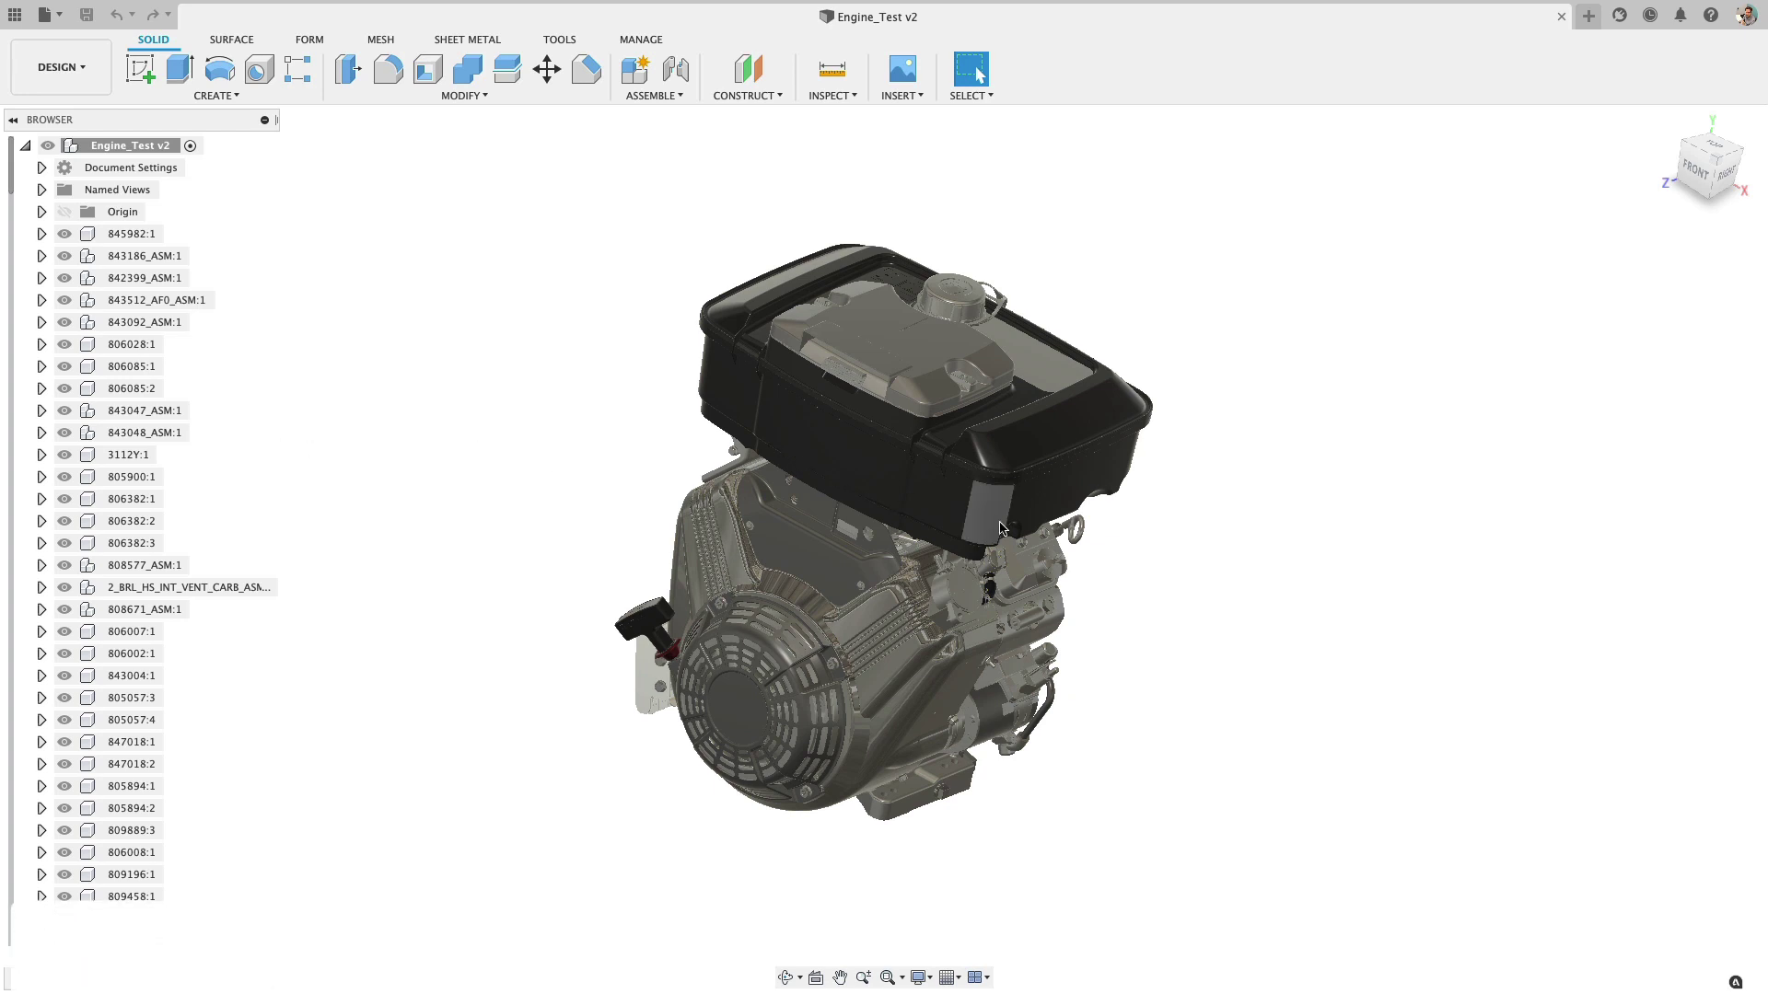
shift+middle_drag(963, 516, 1042, 528)
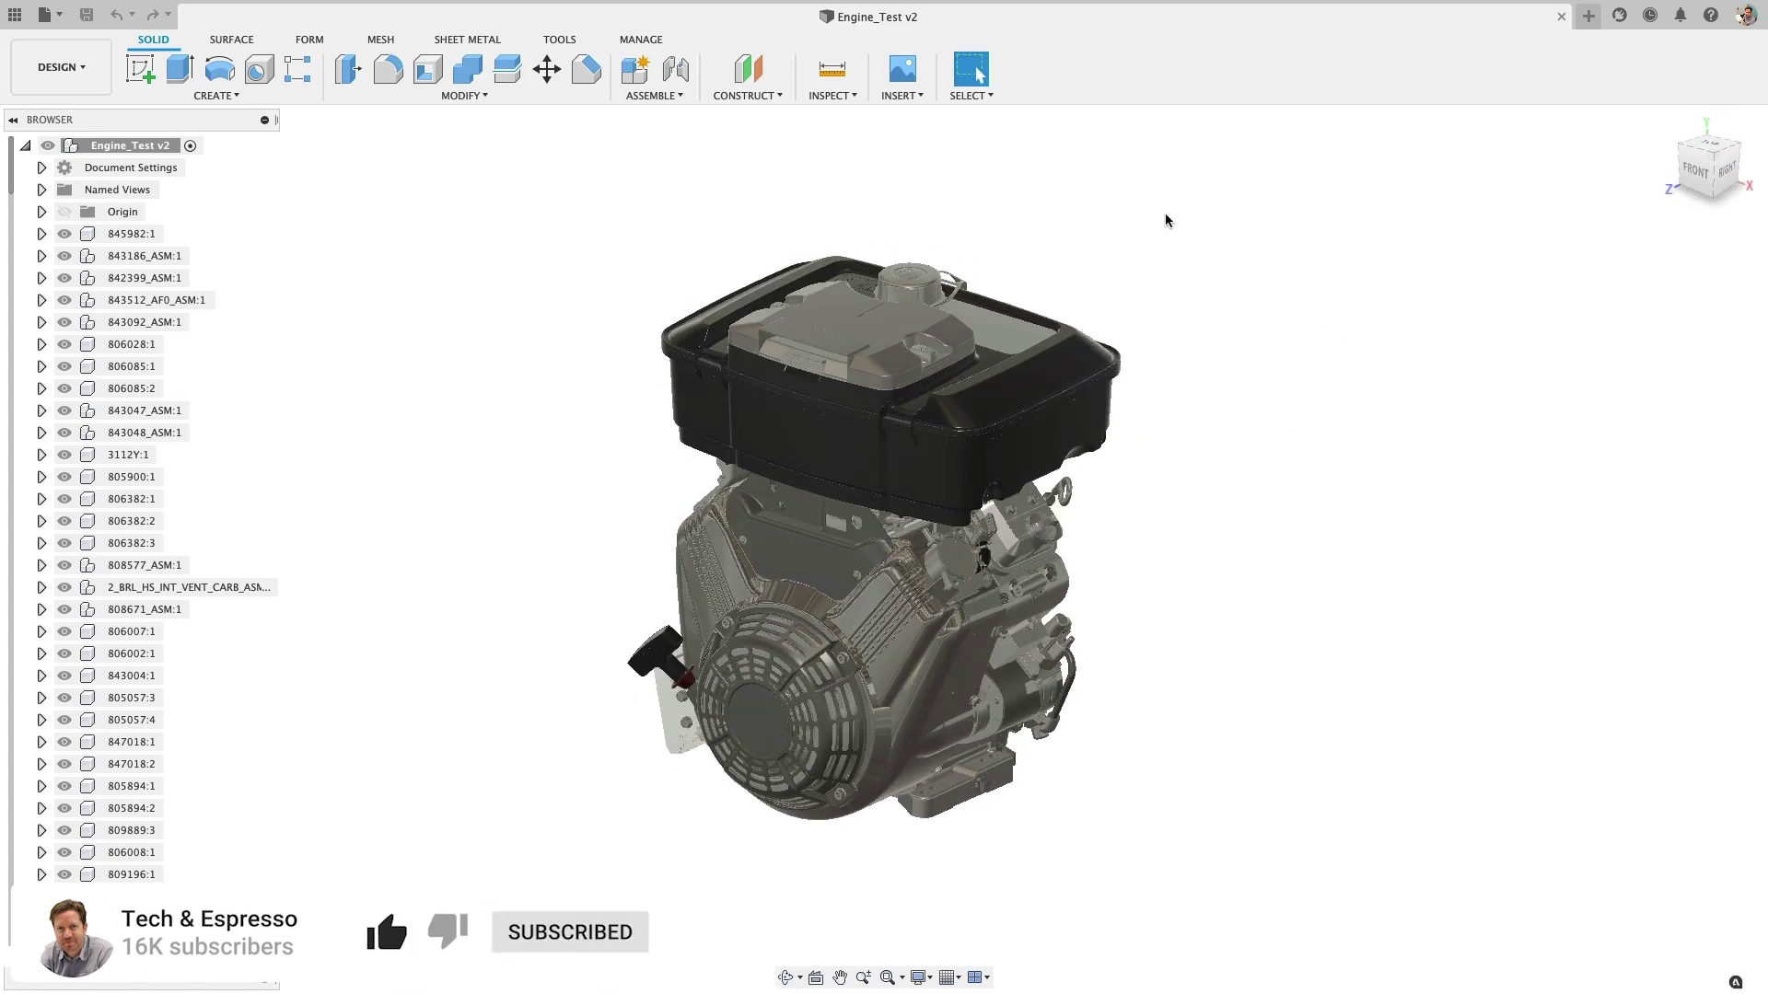
shift+middle_drag(1175, 359, 1216, 373)
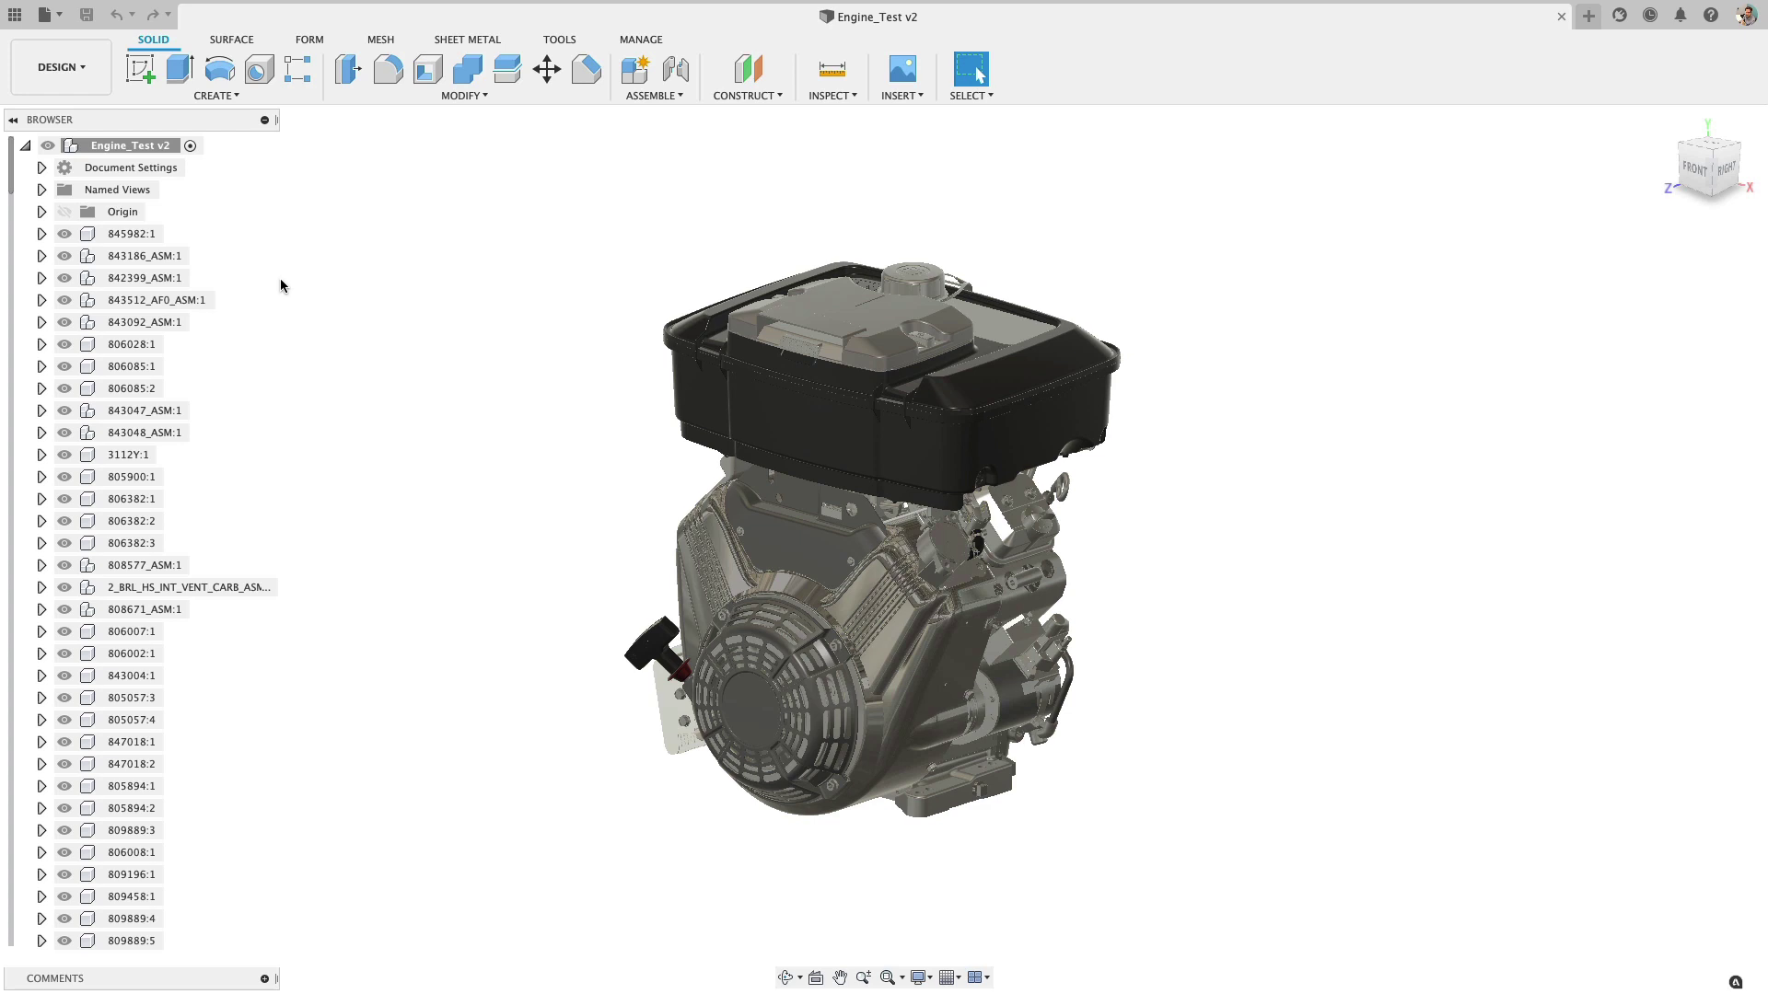
mouse_move(700, 396)
shift+middle_down()
mouse_move(811, 423)
mouse_move(611, 394)
shift+middle_up()
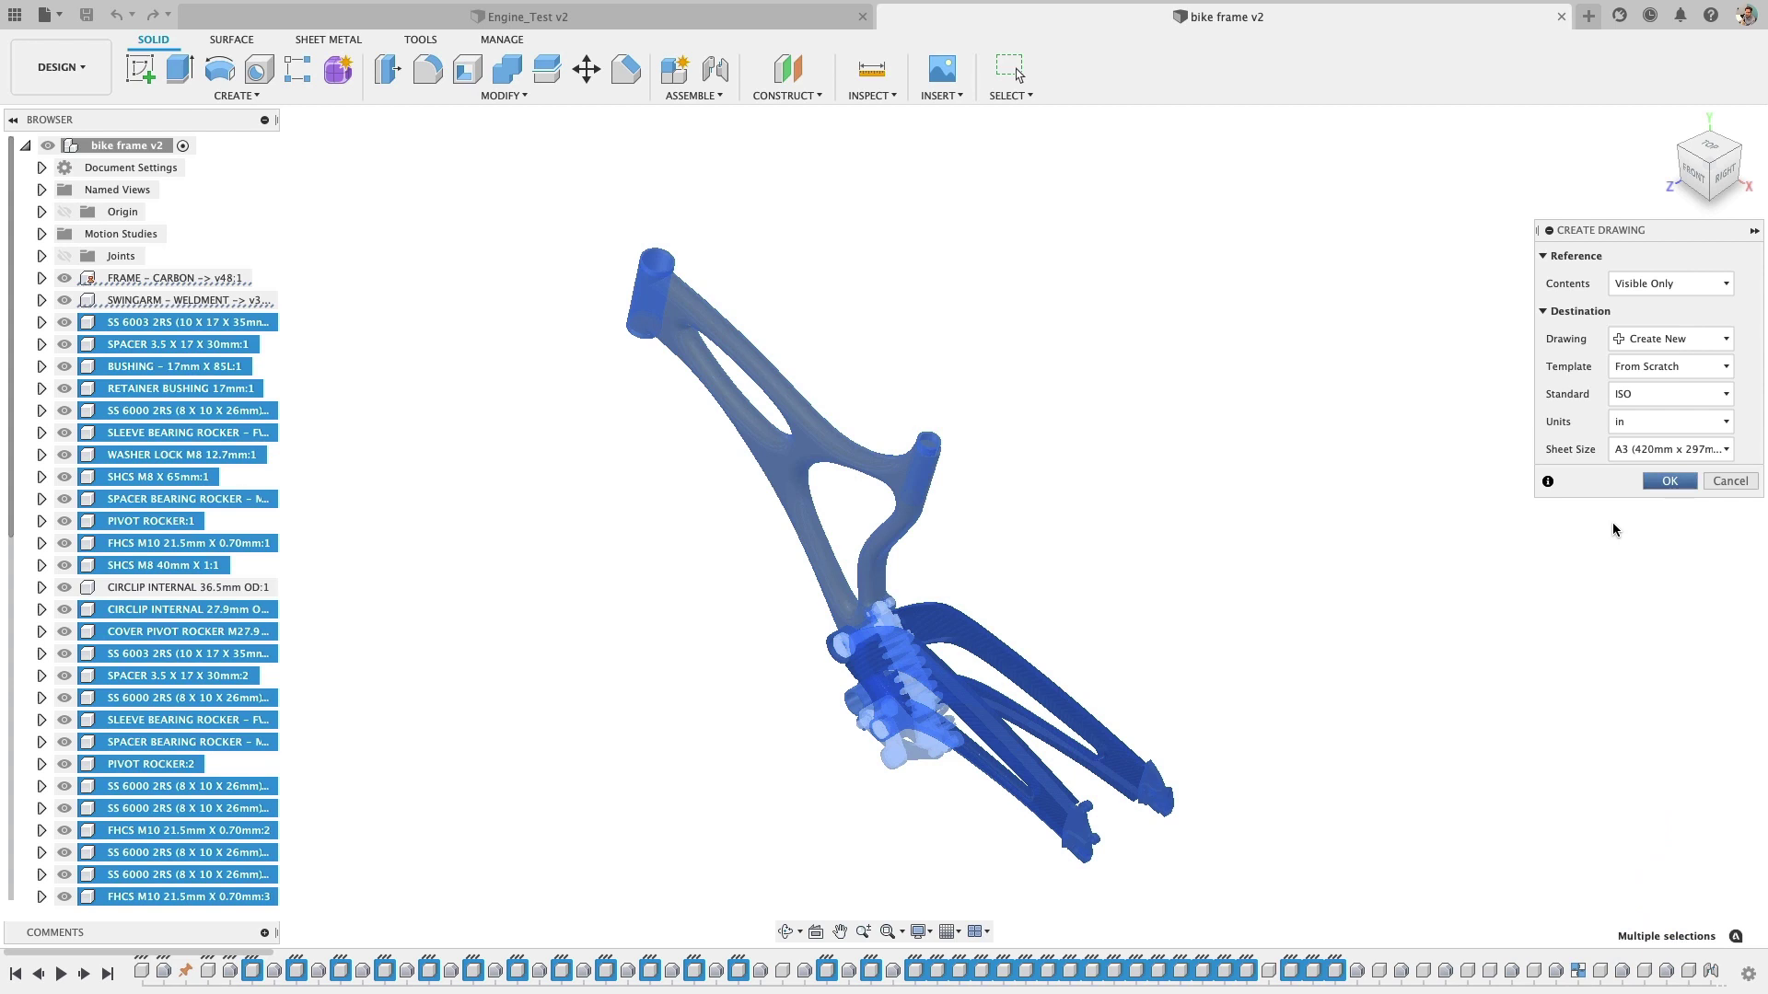
Step: Accept the ISO A3 drawing settings and place the bike frame's Front base view at 1:10
key(Return)
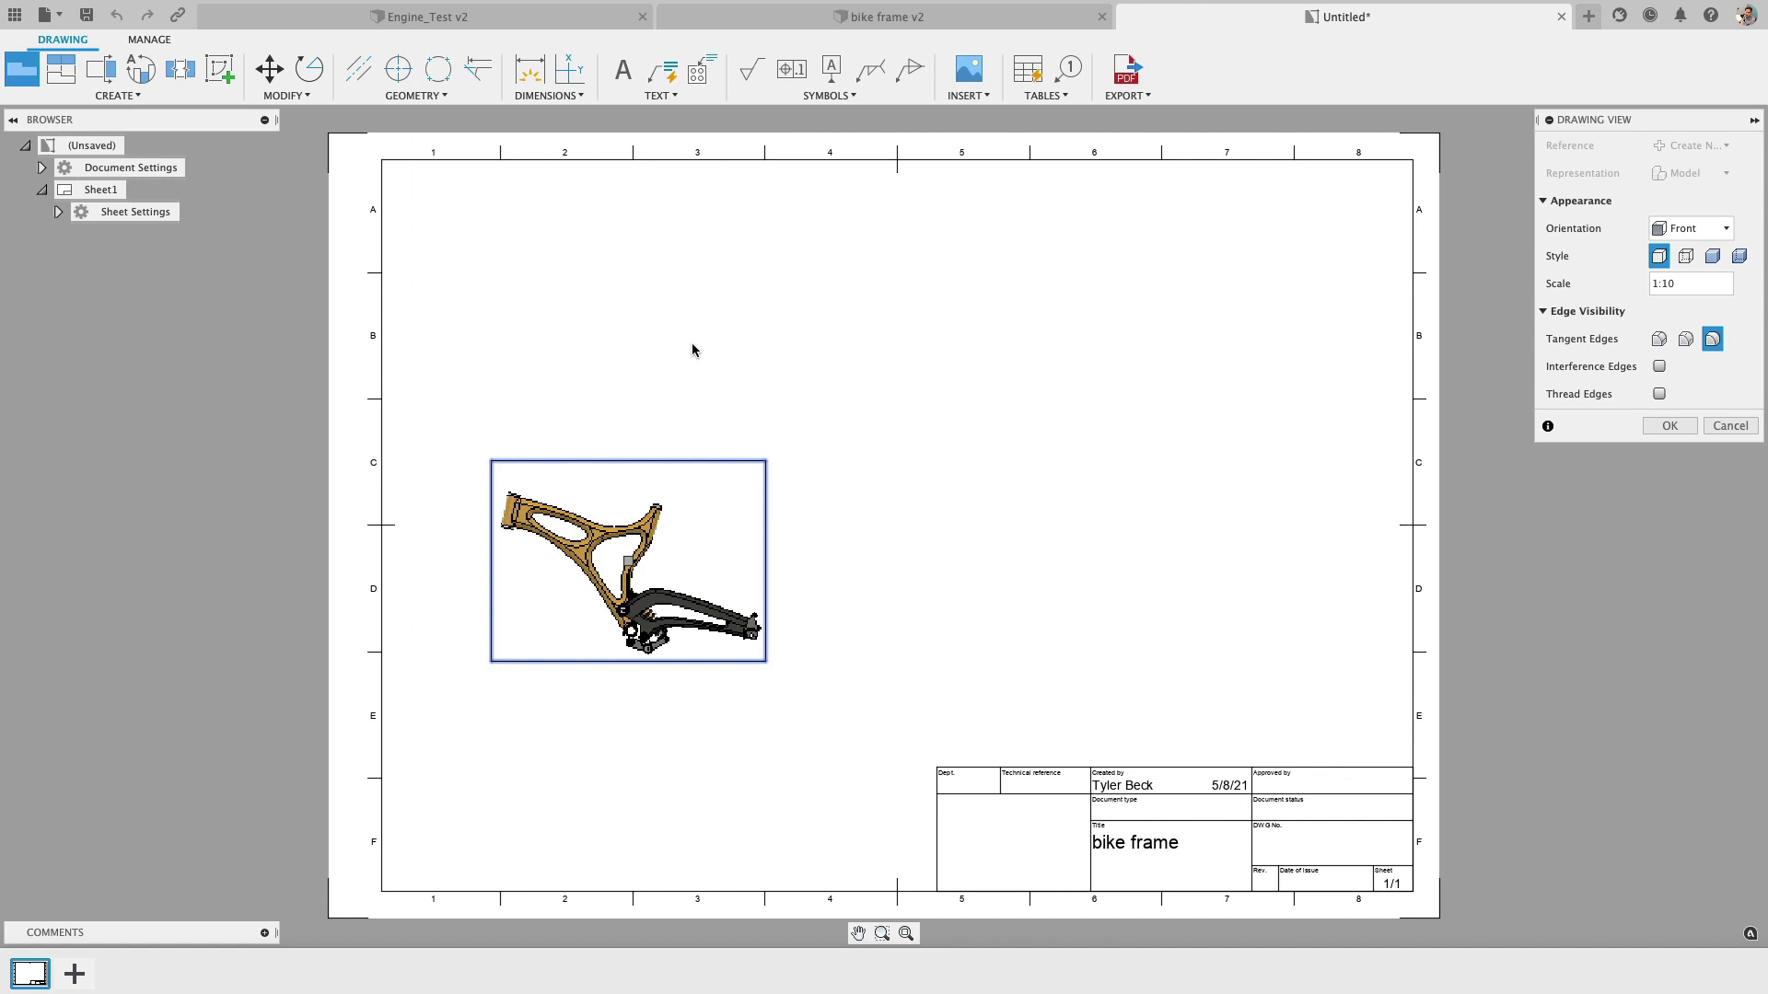
key(Return)
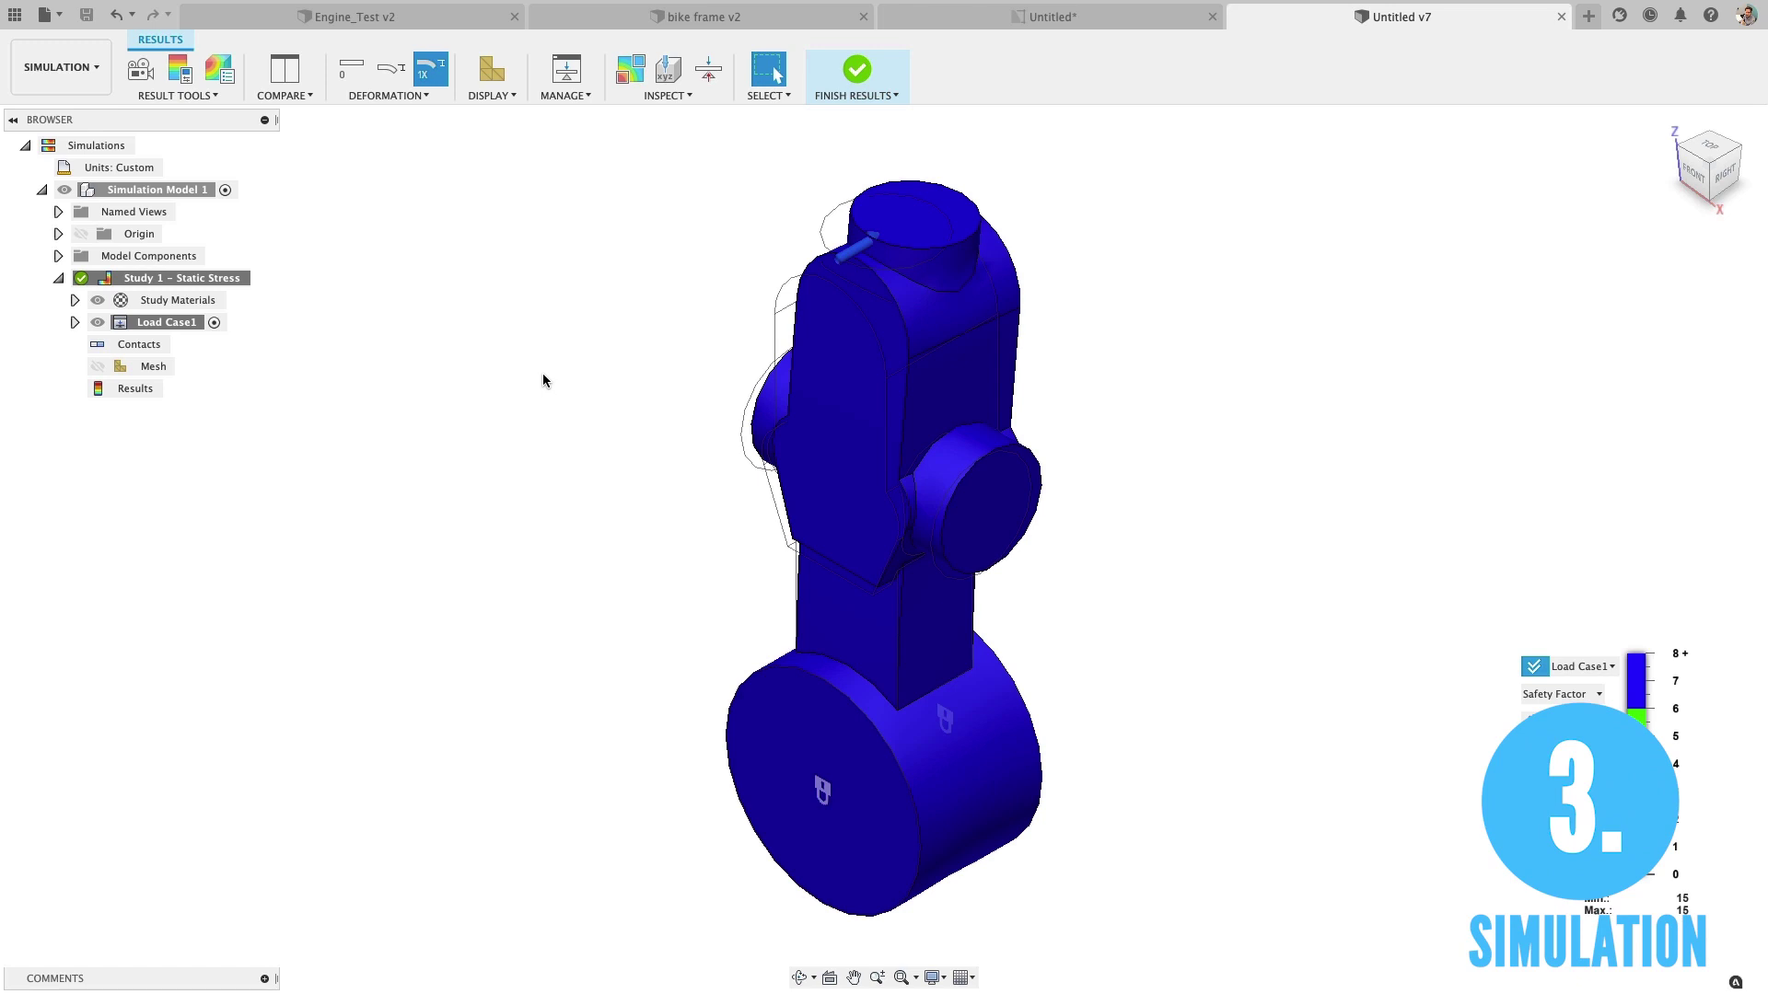
Step: Orbit the connecting rod's safety-factor results to view them from other angles
mouse_move(541, 379)
shift+middle_down()
mouse_move(537, 394)
mouse_move(536, 379)
shift+middle_up()
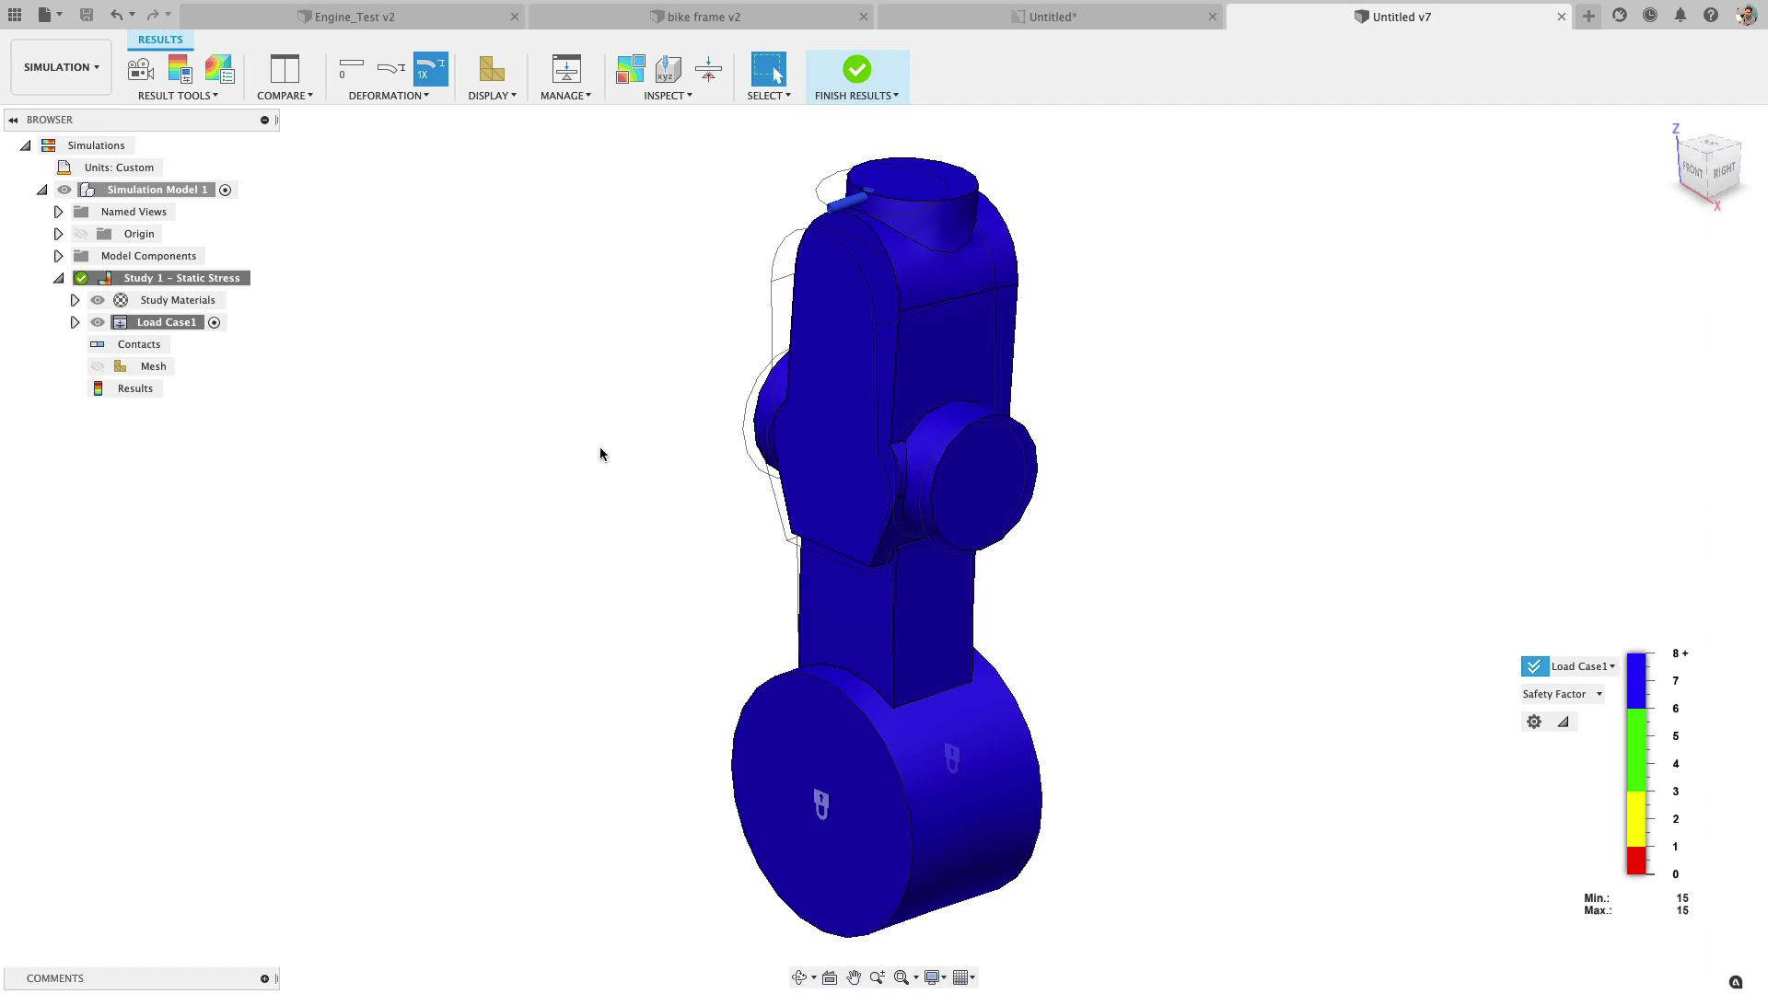
mouse_move(600, 448)
shift+middle_down()
mouse_move(651, 442)
mouse_move(615, 448)
shift+middle_up()
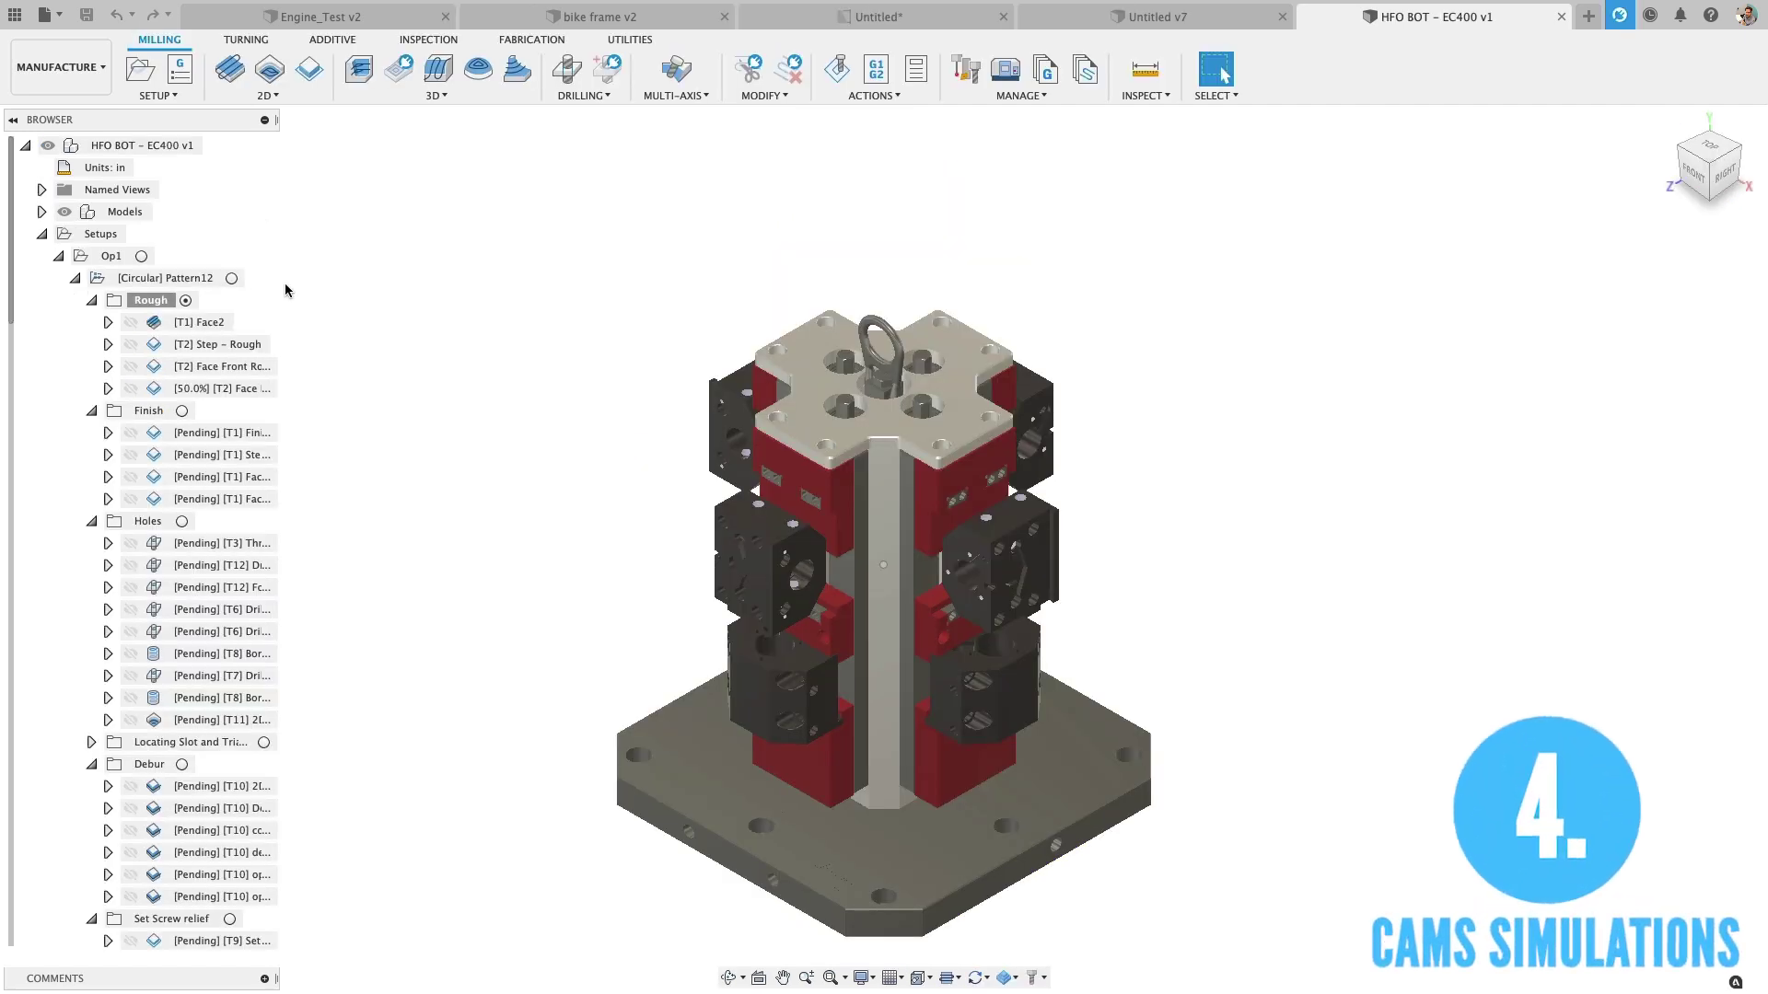
Step: Simulate the toolpaths of the [Circular] Pattern12 setup on the fixture
shift+middle_drag(431, 400, 430, 402)
key(Escape)
click(152, 278)
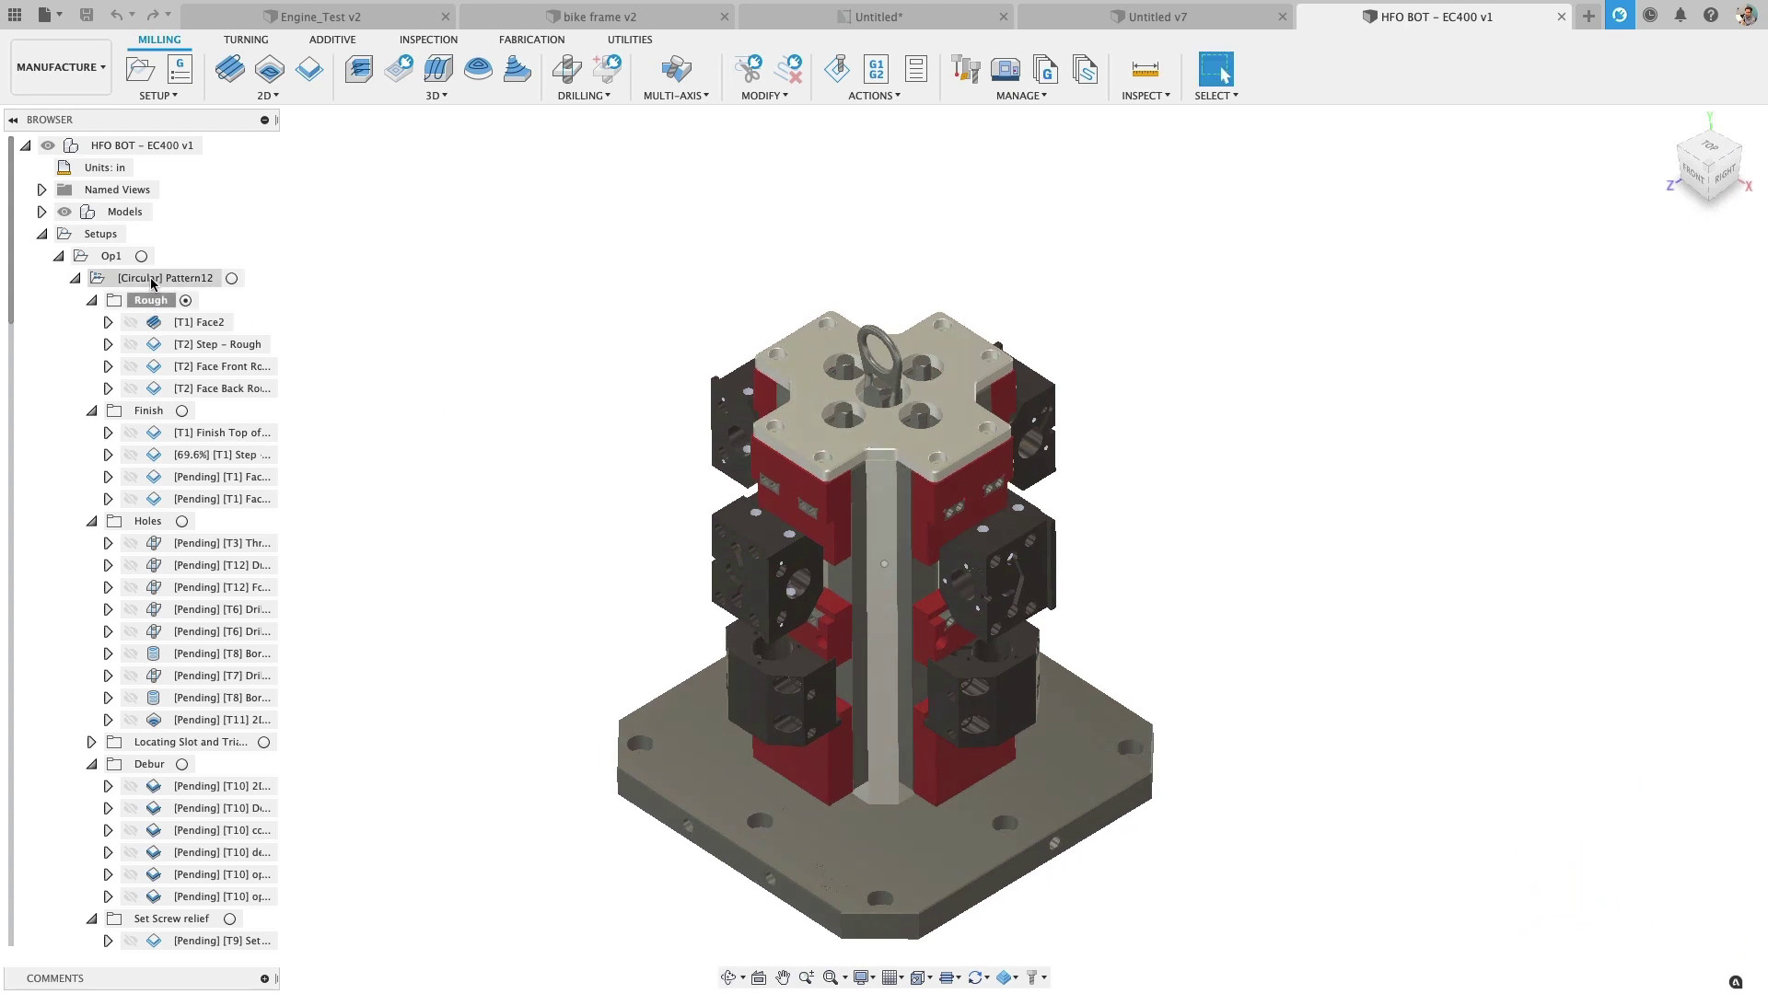
right_click(152, 279)
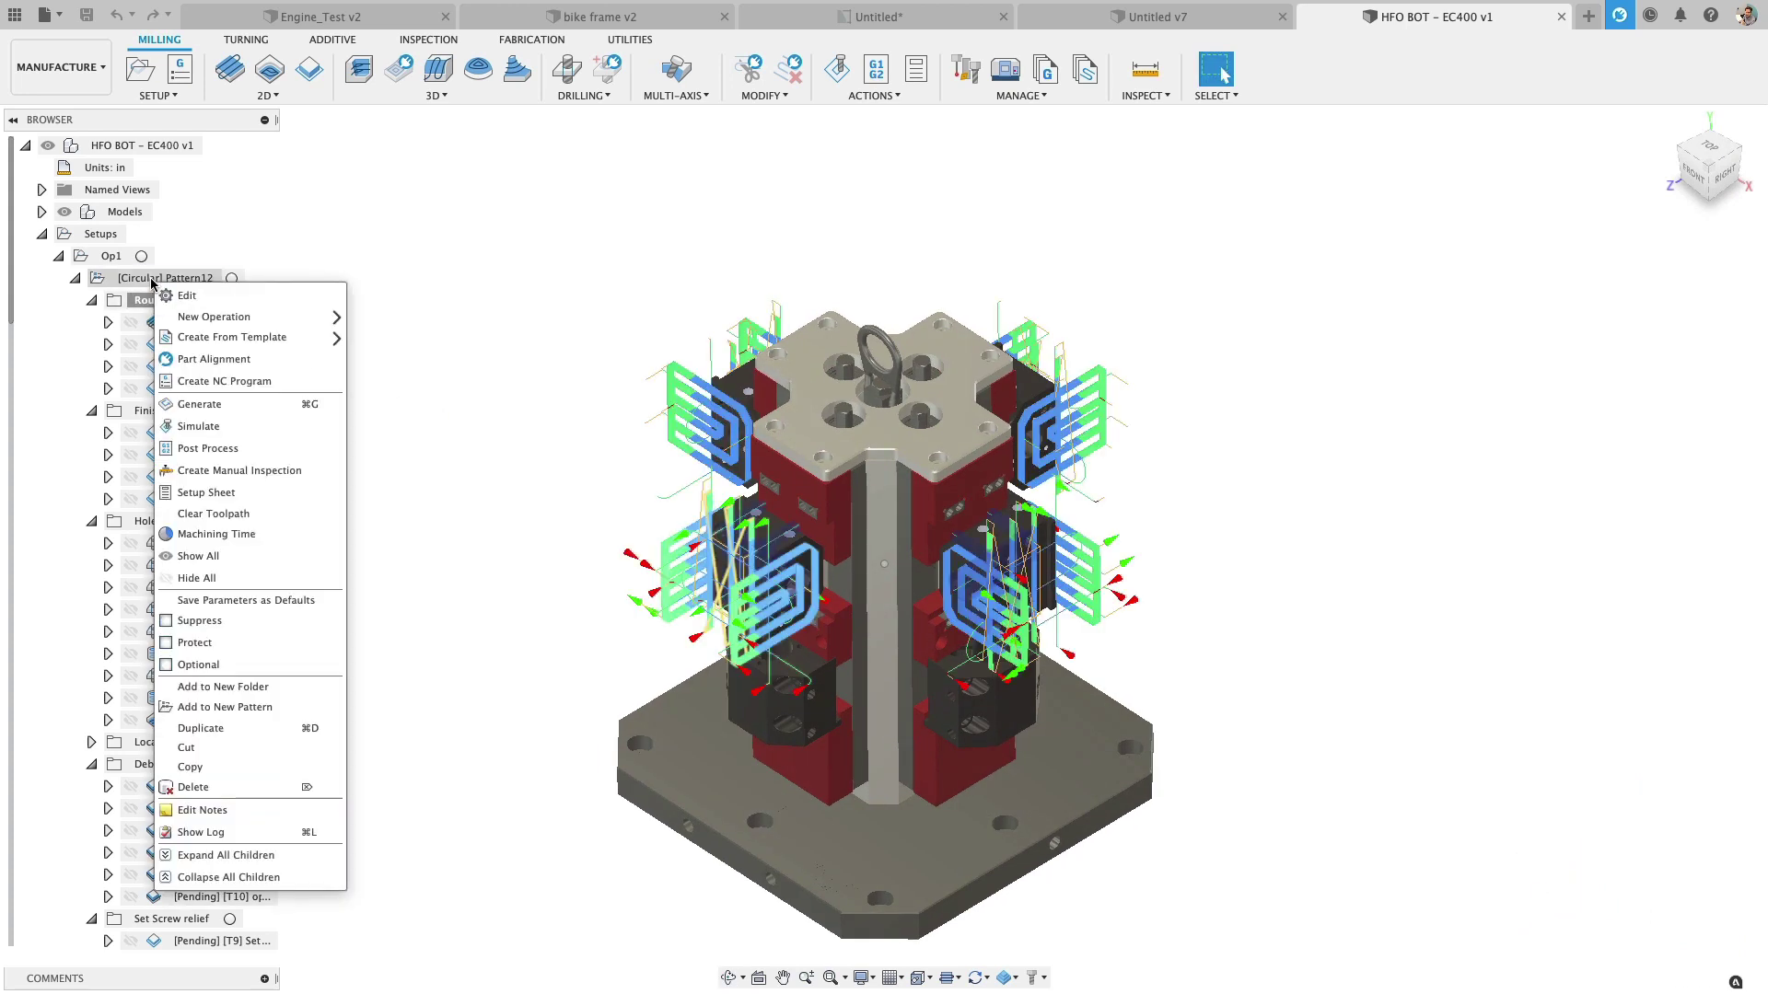
click(216, 426)
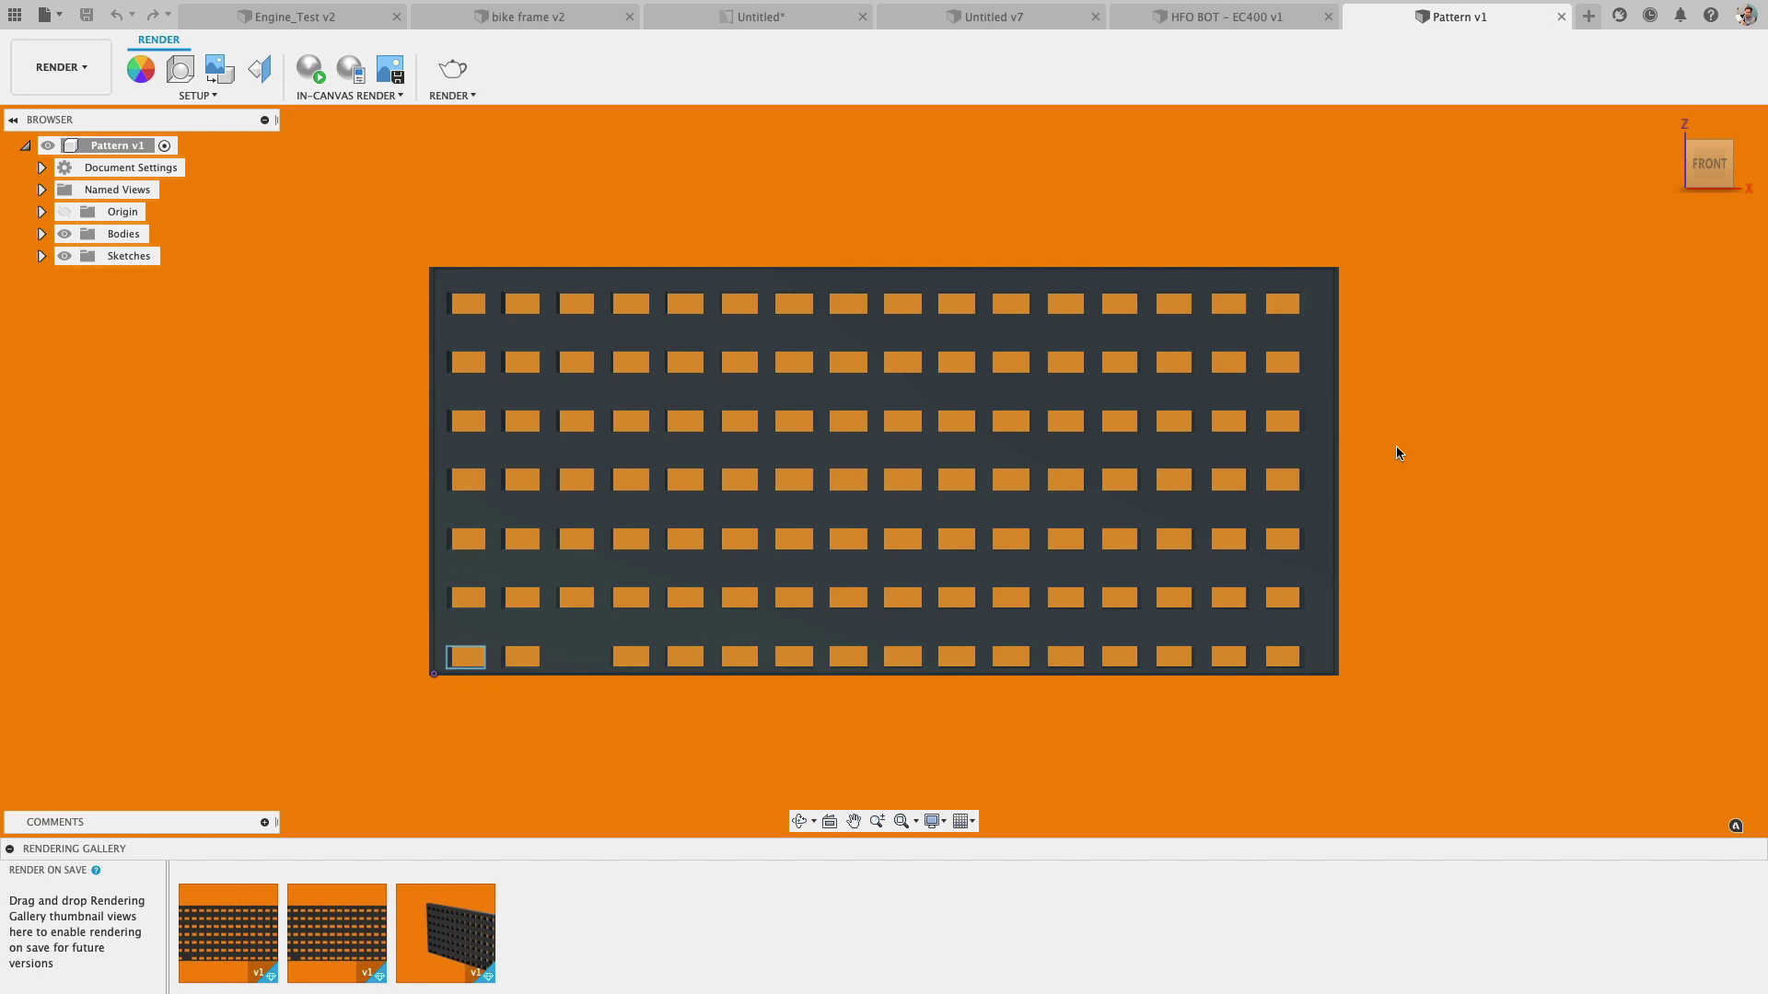
Step: Switch the Pattern v1 render to the Local Renderer at 1920×796 px
click(452, 69)
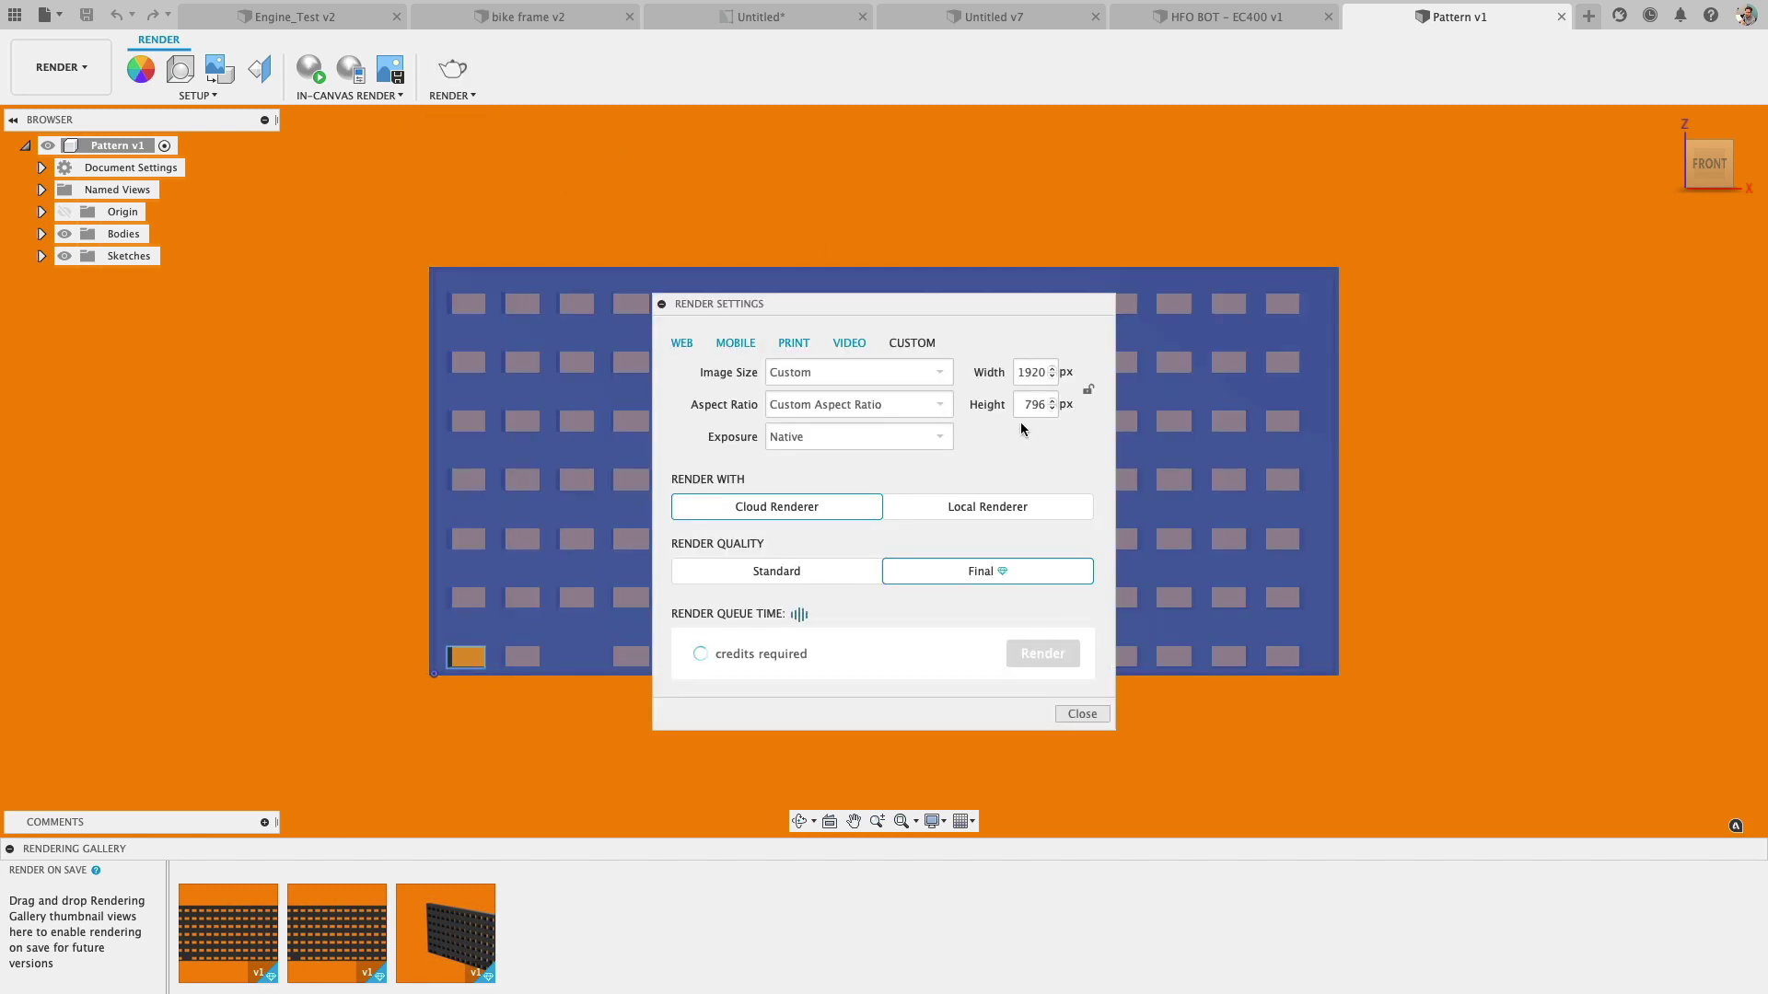
click(968, 506)
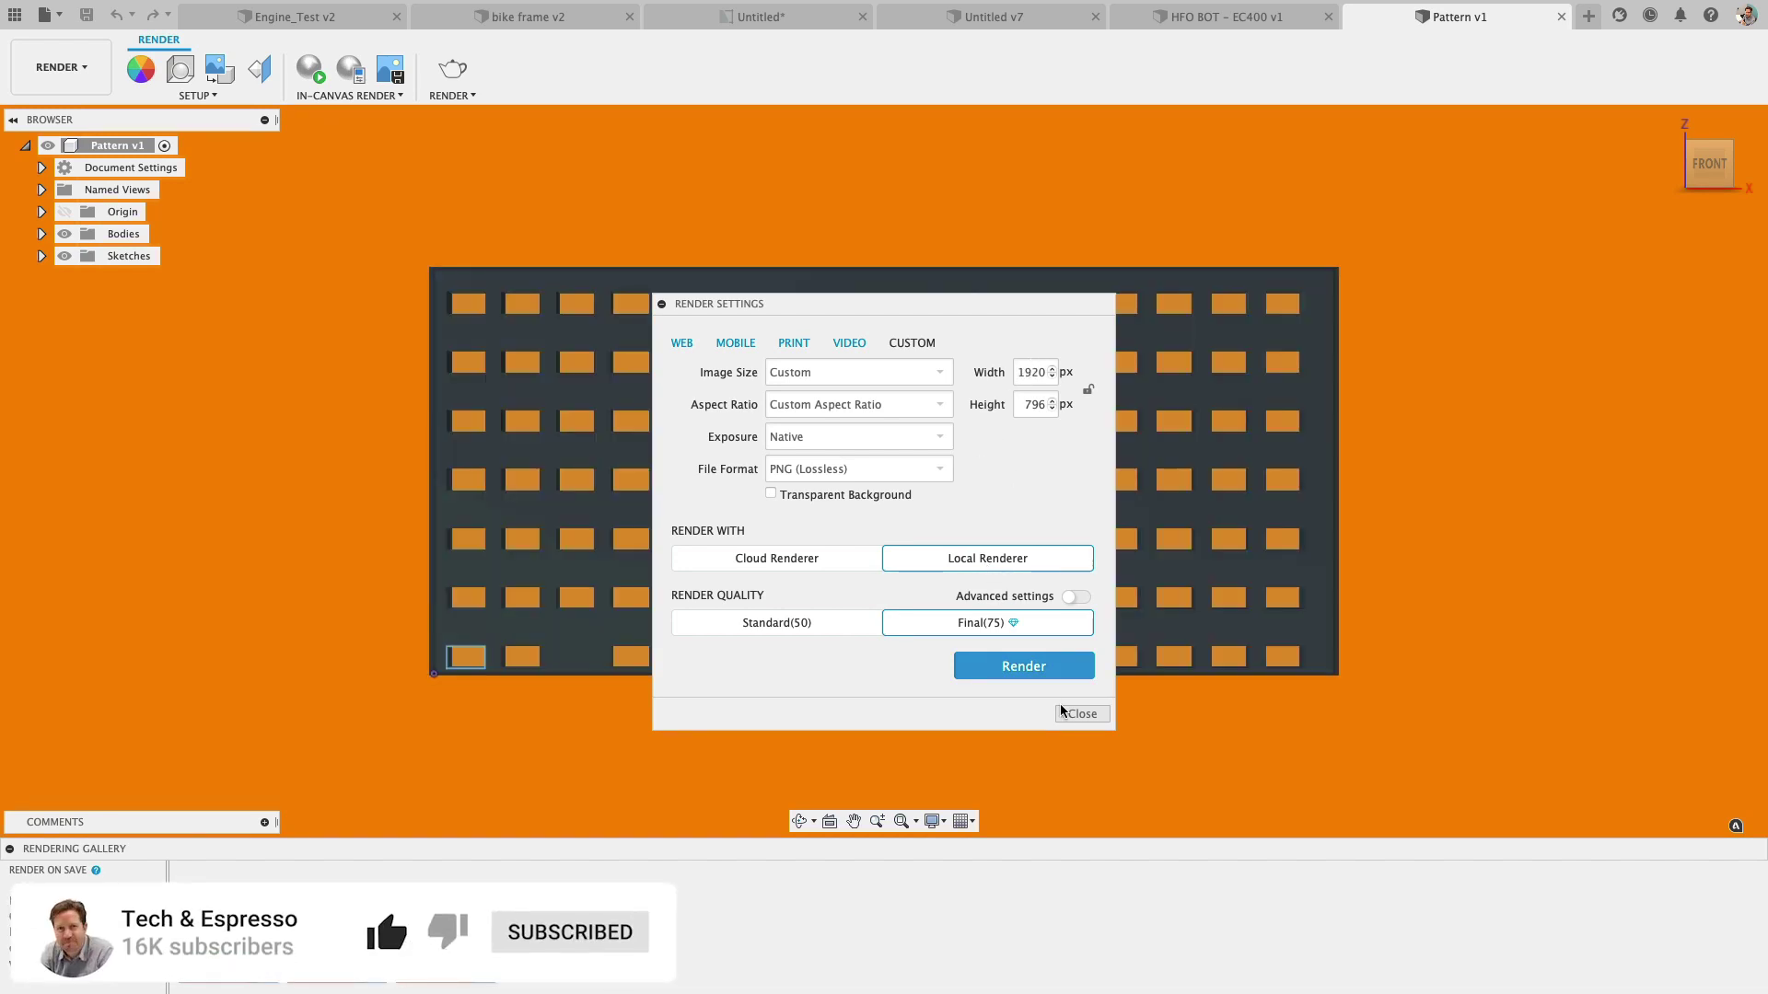
click(1081, 715)
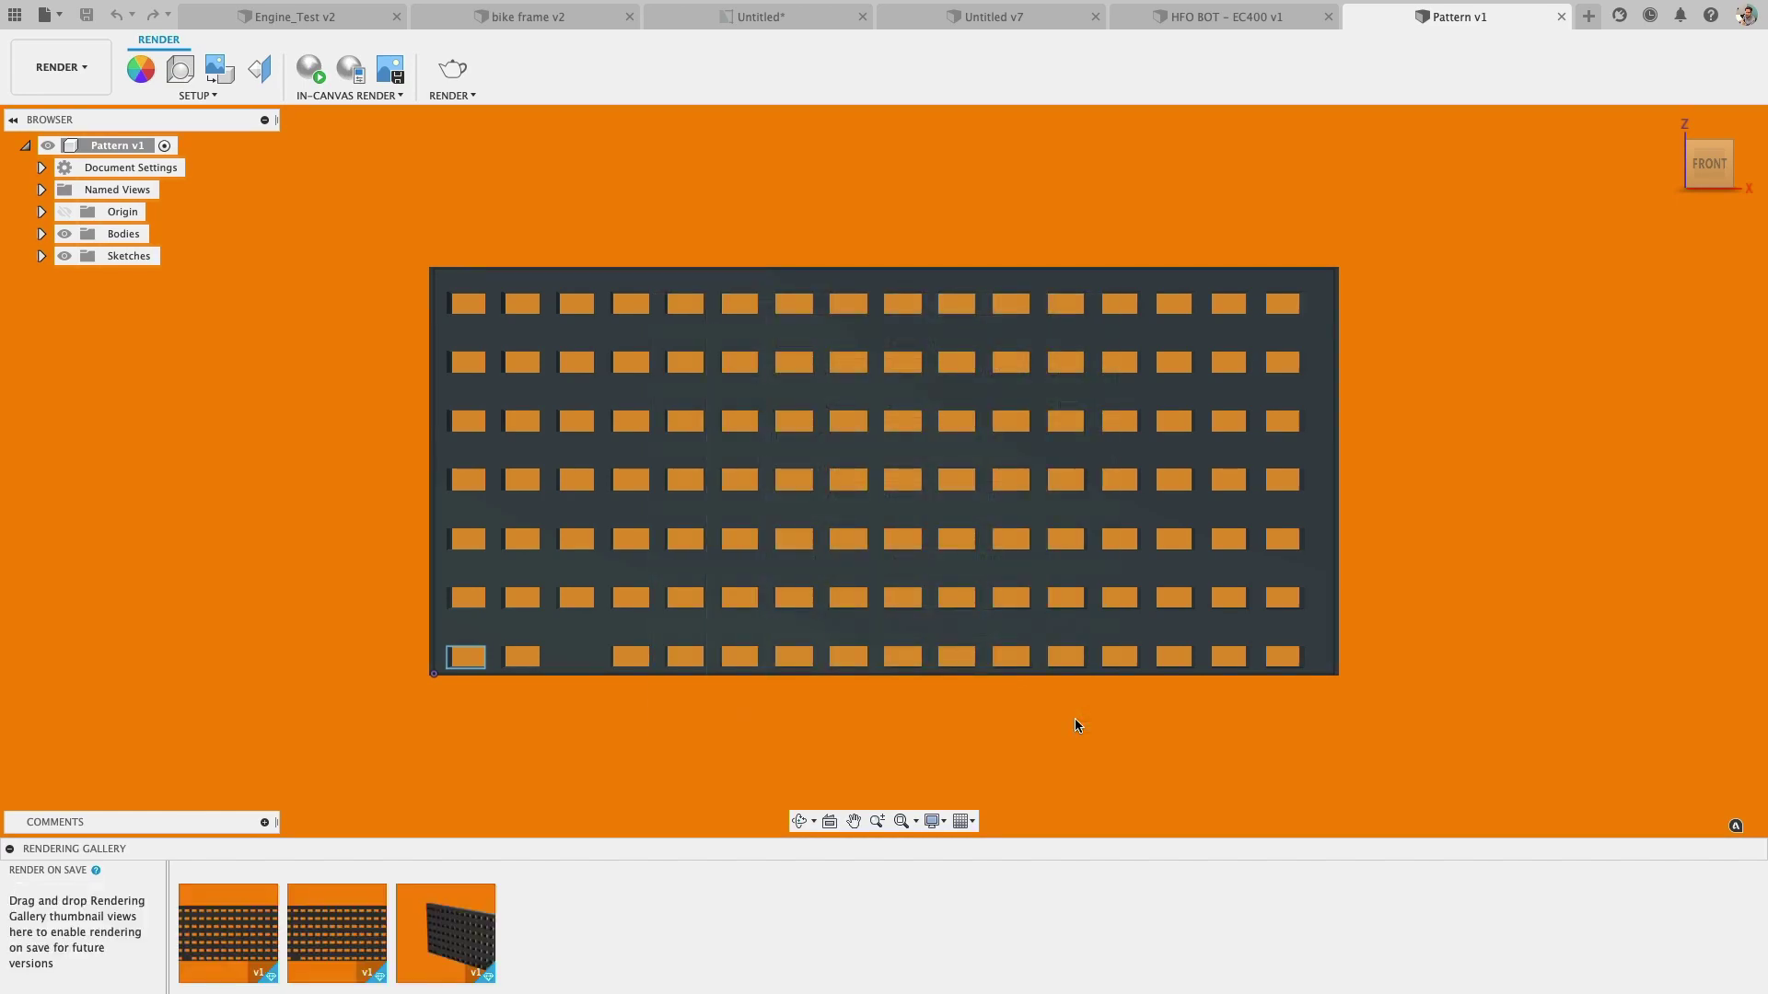